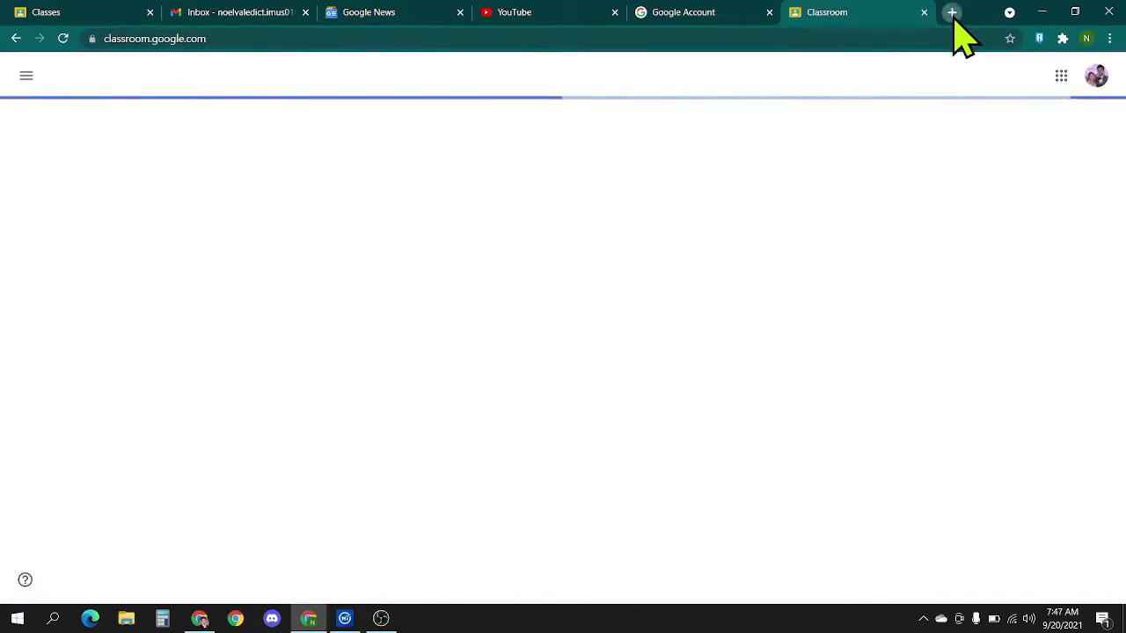
- Search Google for "google classroom" in a new browser tab and open the Google Classroom result
{"action": "left_click", "coordinate": [951, 12]}
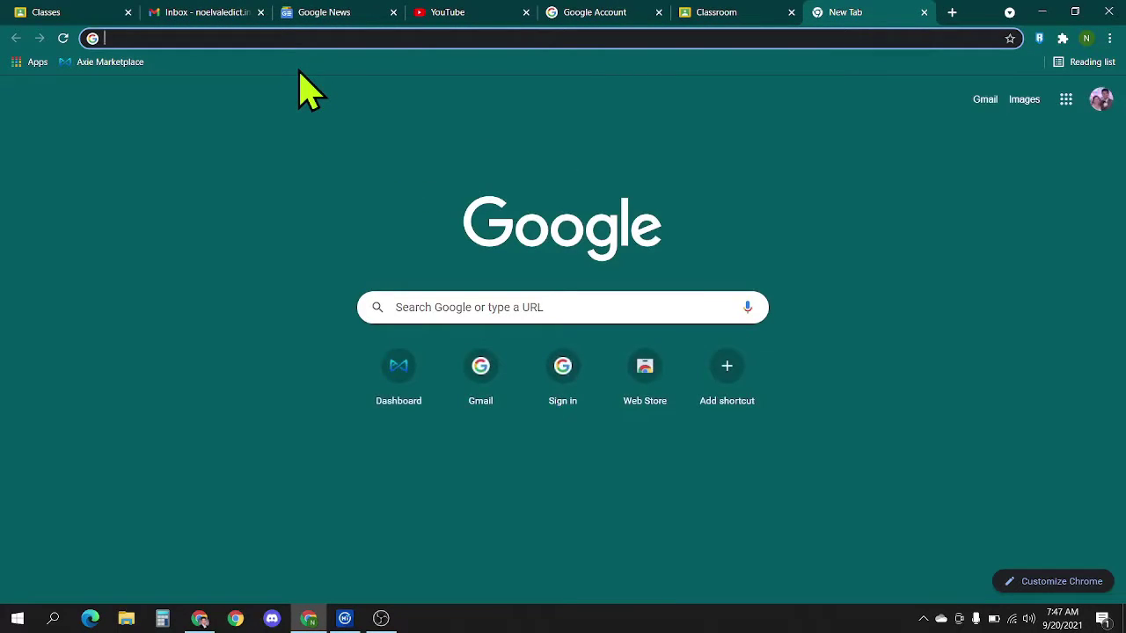
{"action": "left_click", "coordinate": [503, 315]}
{"action": "type", "text": "g"}
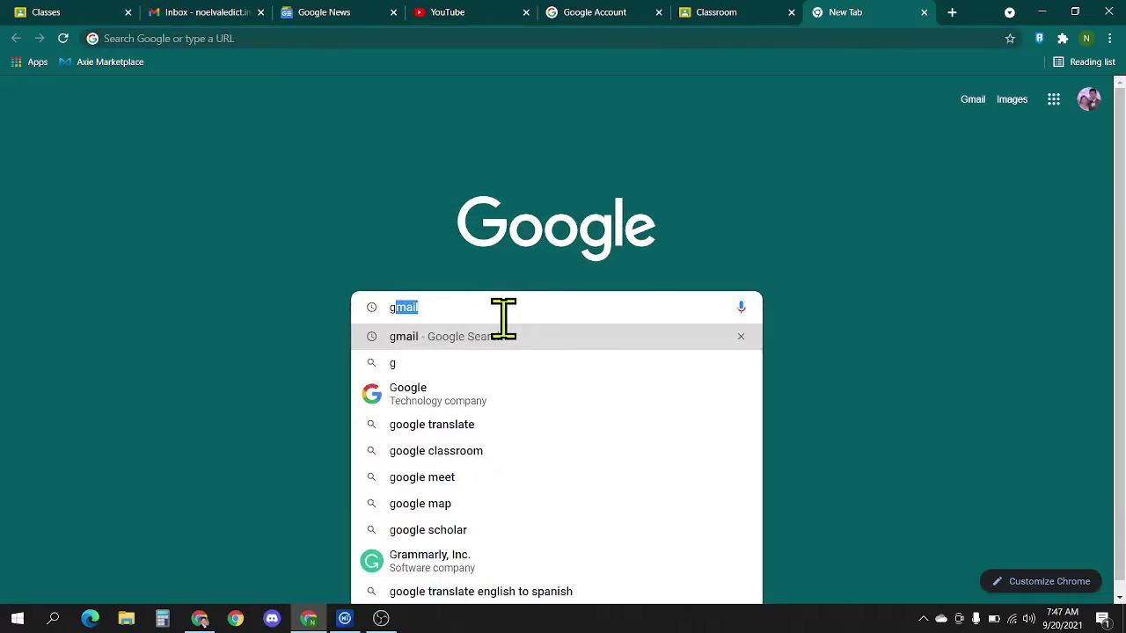
{"action": "type", "text": "oogle "}
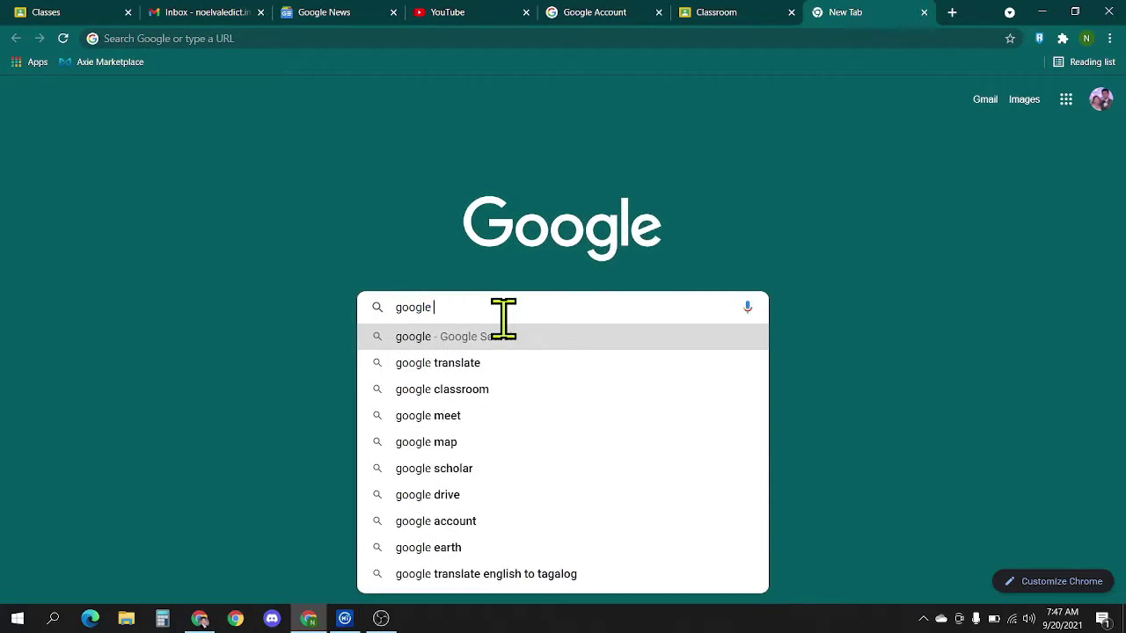
{"action": "type", "text": "classroom"}
{"action": "key", "text": "Return"}
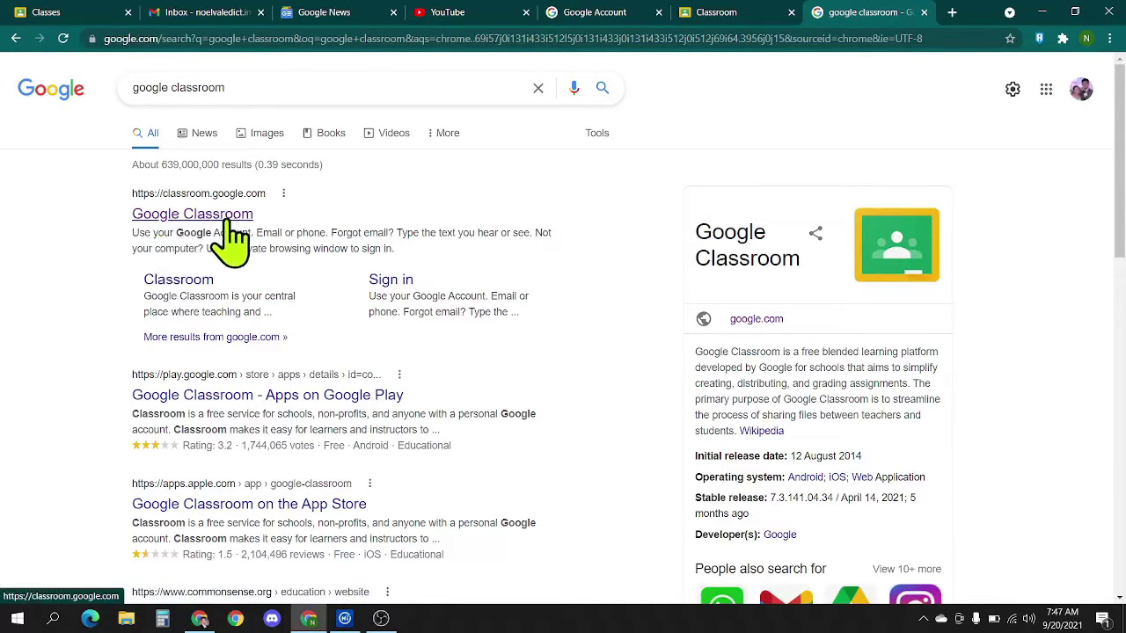
{"action": "left_click", "coordinate": [230, 220]}
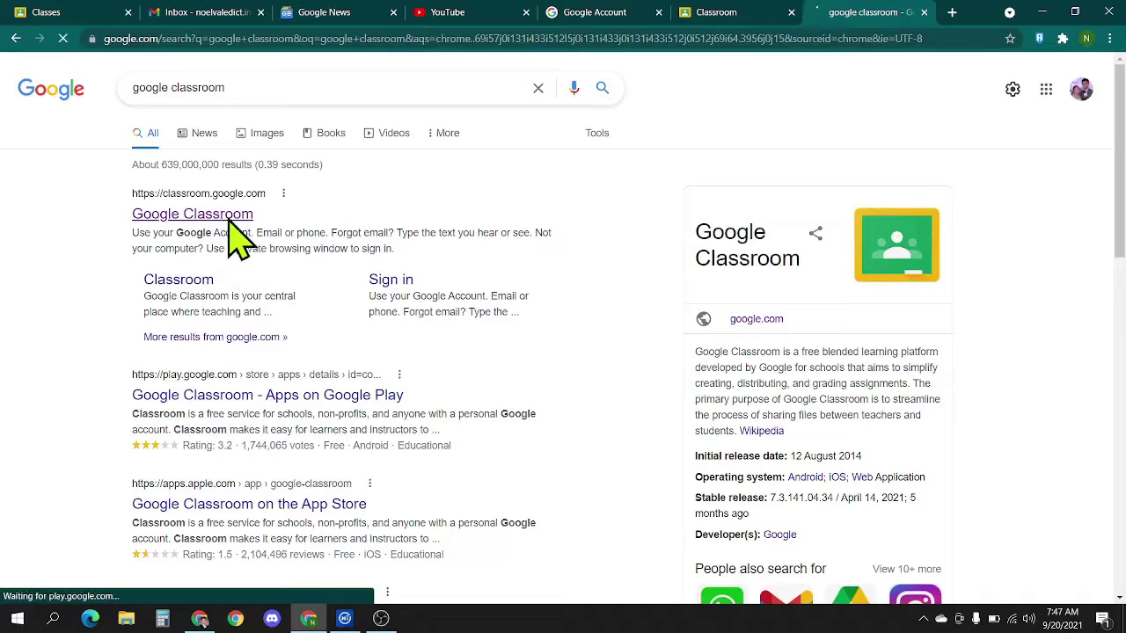
- Return to the Classroom page that was already open and close the duplicate one
{"action": "left_click", "coordinate": [738, 16]}
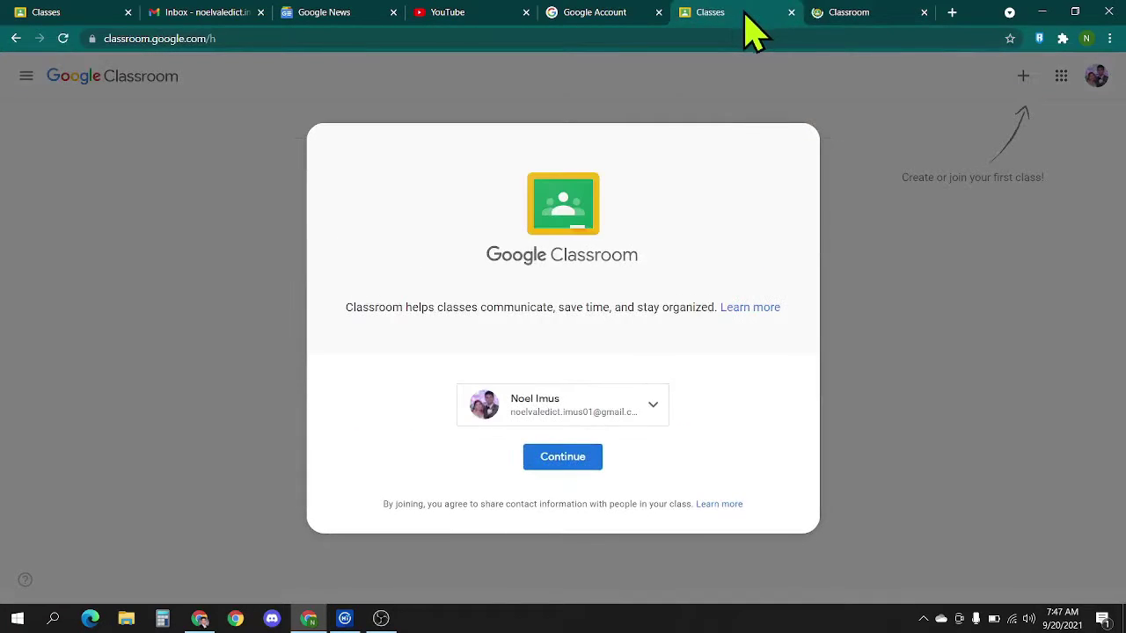
{"action": "left_click", "coordinate": [924, 12]}
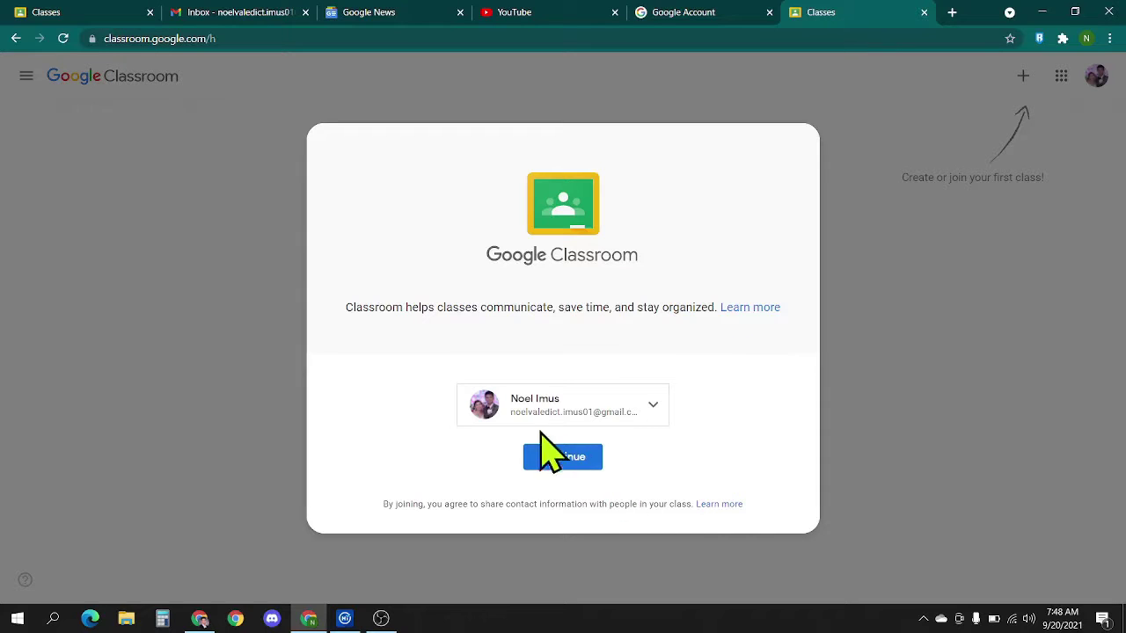
- Continue into Google Classroom with the student's Gmail account and open the form for joining a class
{"action": "left_click", "coordinate": [647, 413]}
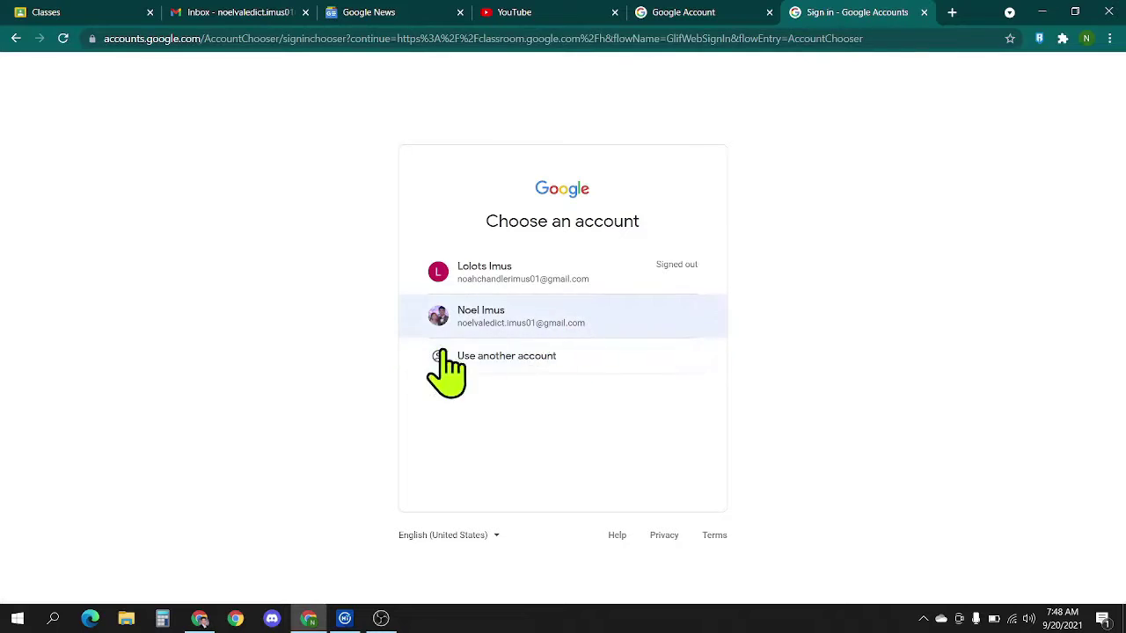
{"action": "left_click", "coordinate": [508, 318]}
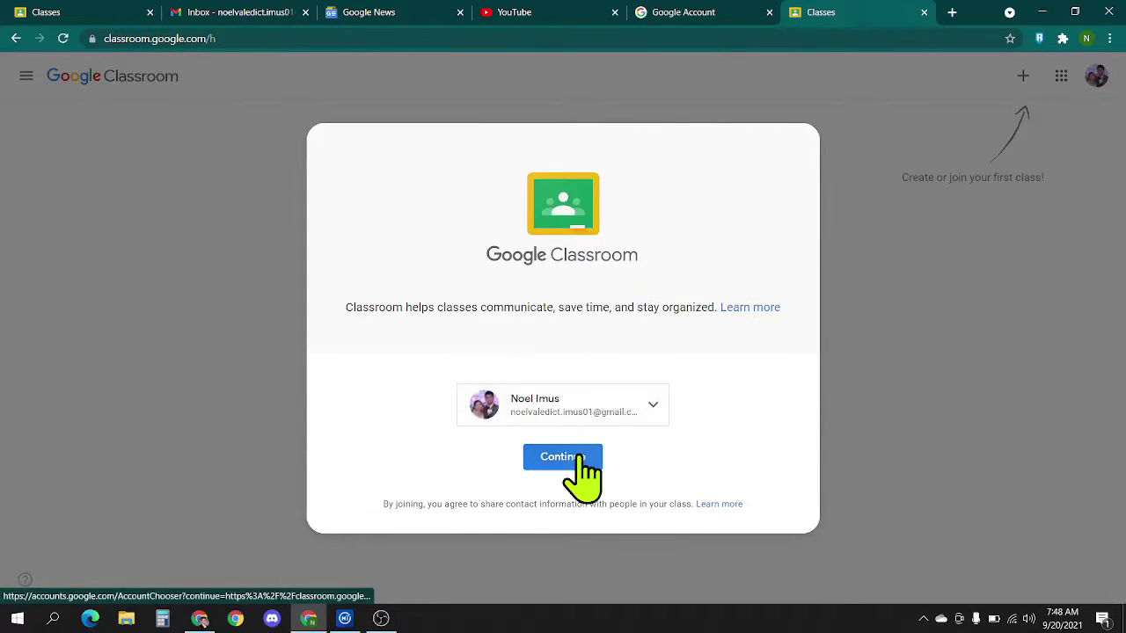
{"action": "left_click", "coordinate": [577, 463]}
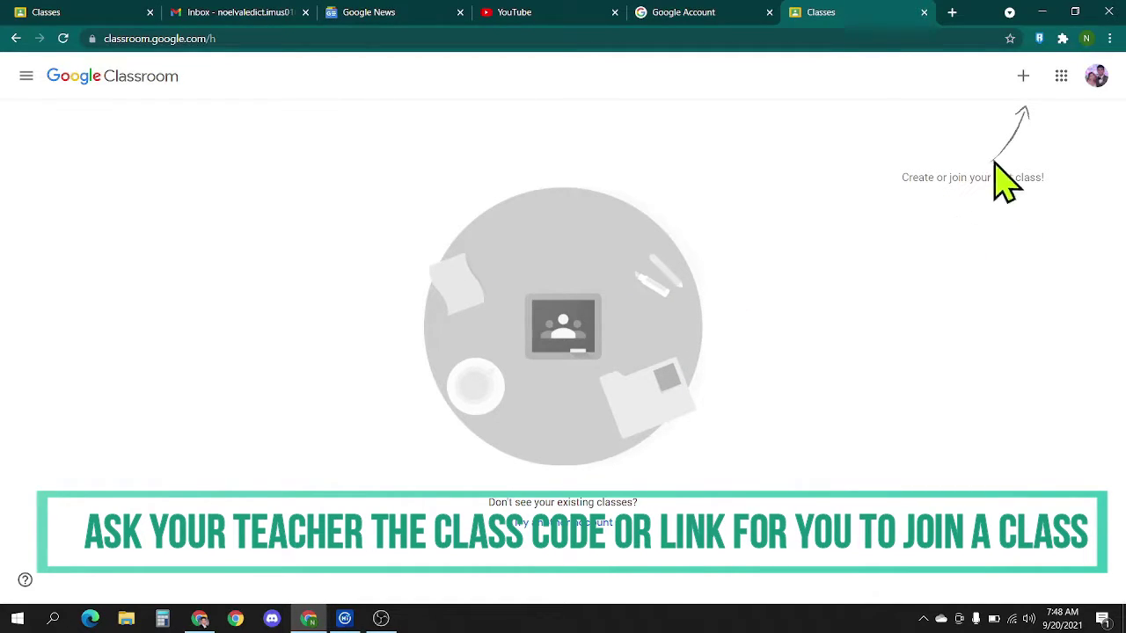
{"action": "left_click", "coordinate": [1023, 77]}
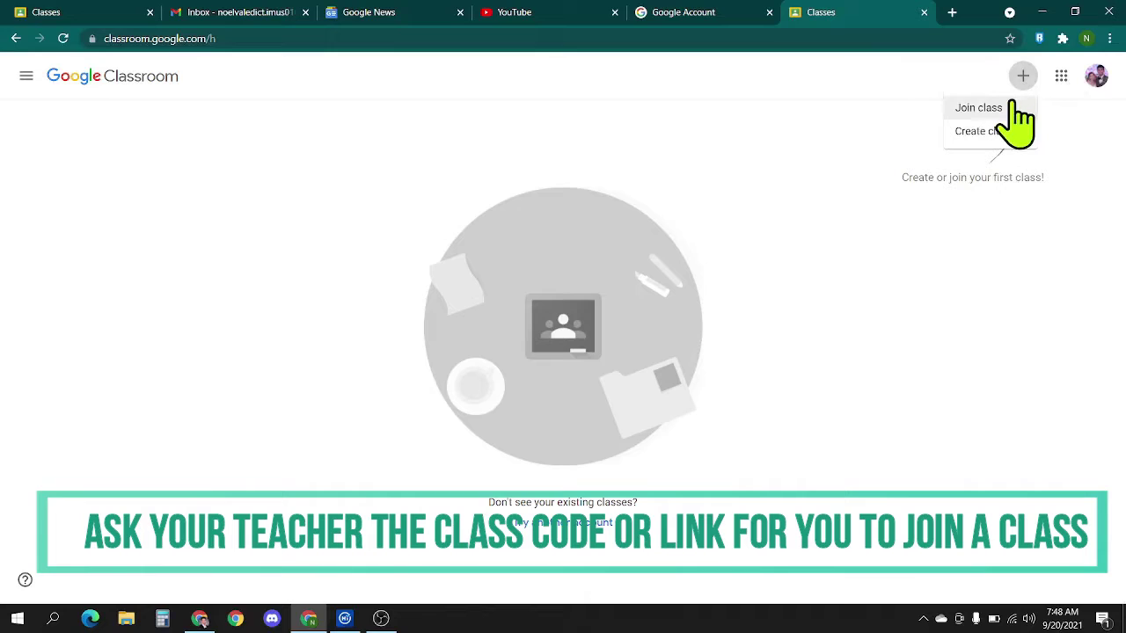
{"action": "left_click", "coordinate": [1012, 109]}
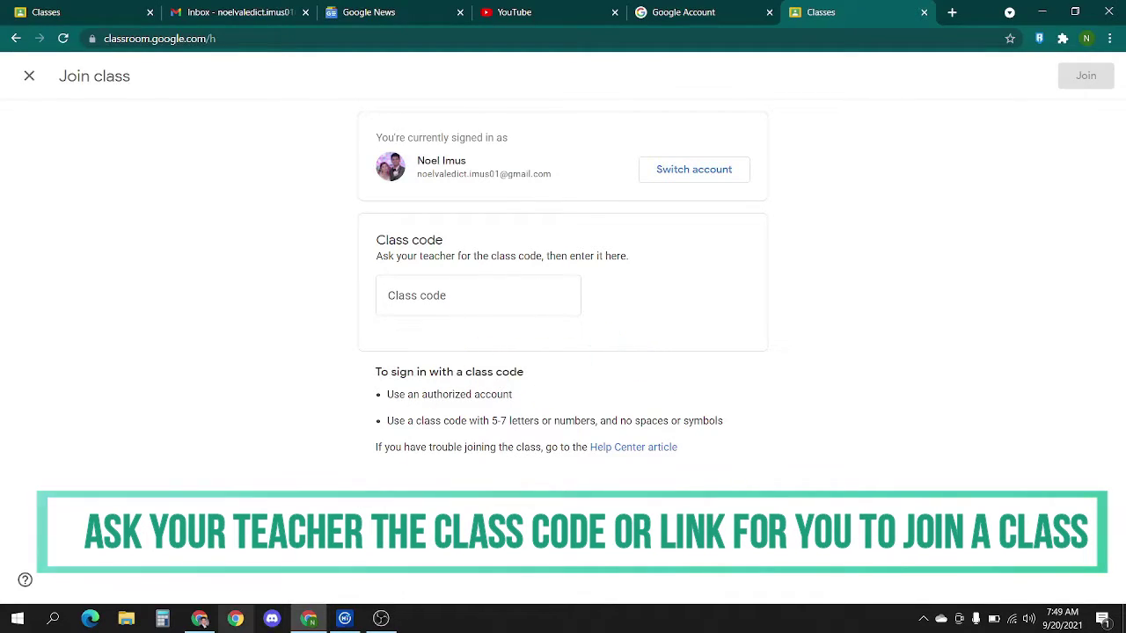
- In the teacher account's browser window, open the Sakalam RUTHERFORD/PASCAL Applied Chemistry class, enlarge its class code and copy the invite link
{"action": "mouse_move", "coordinate": [200, 620]}
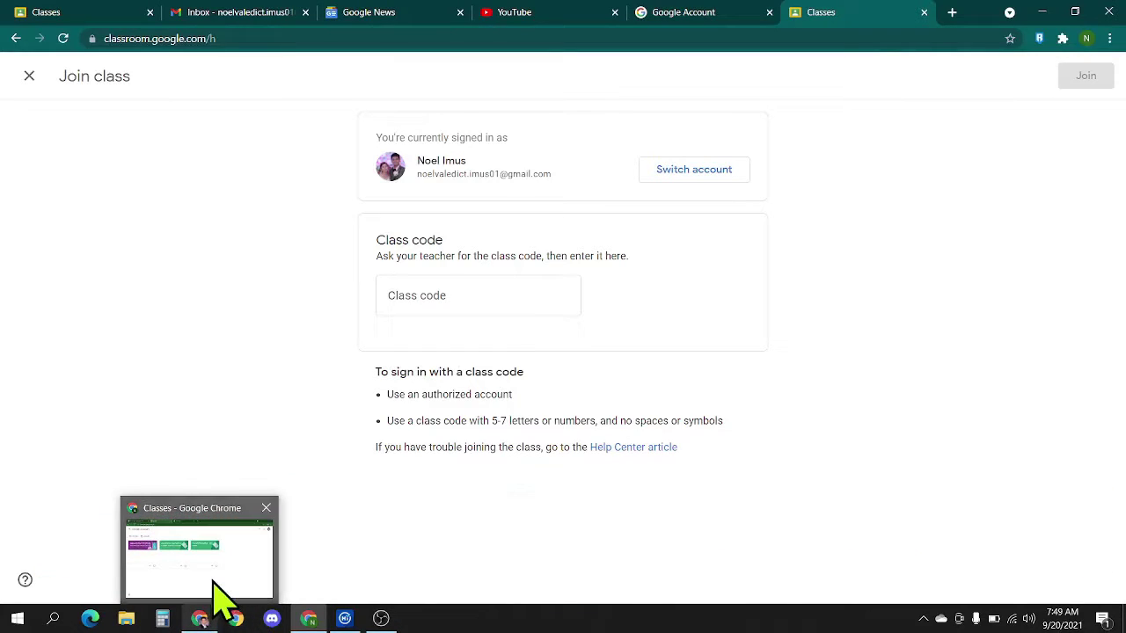
{"action": "left_click", "coordinate": [218, 585]}
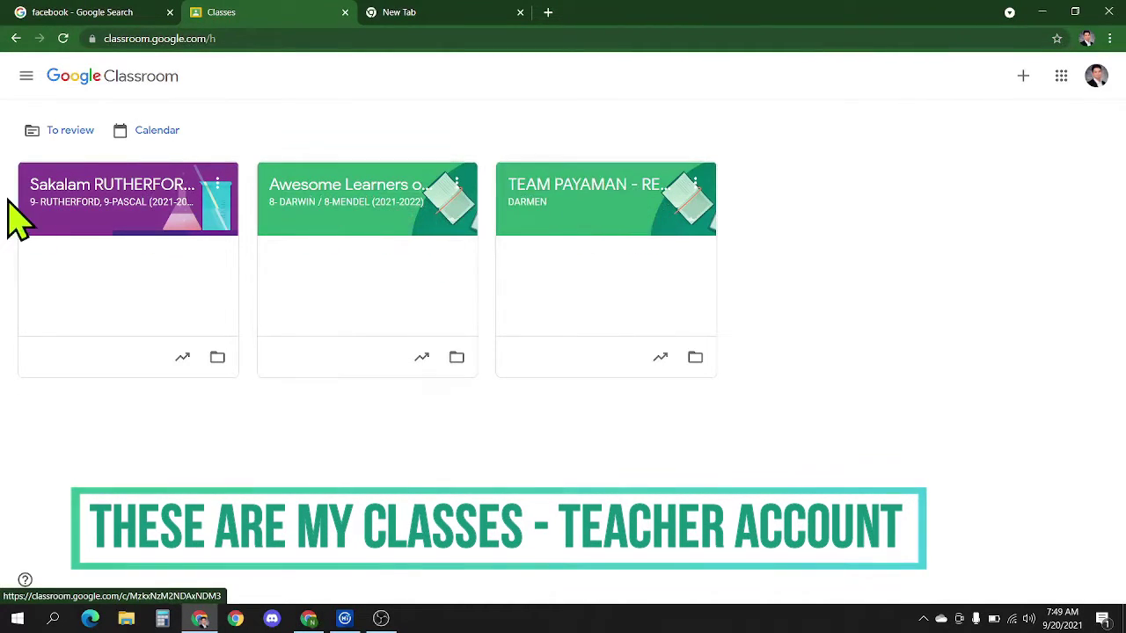
{"action": "left_click", "coordinate": [136, 200]}
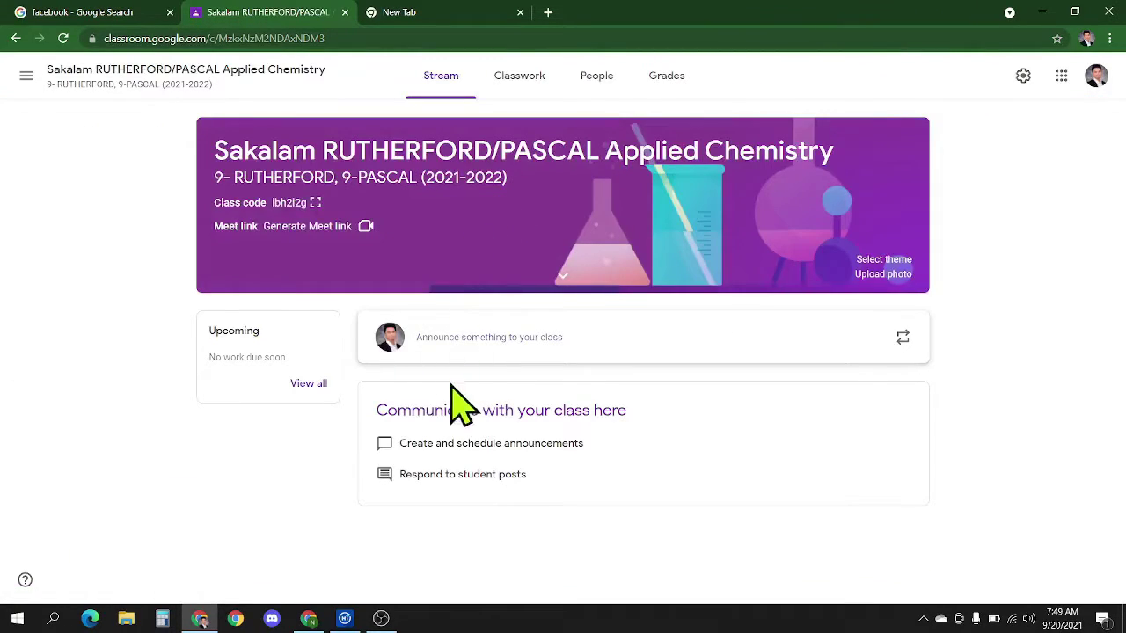
{"action": "left_click", "coordinate": [315, 203]}
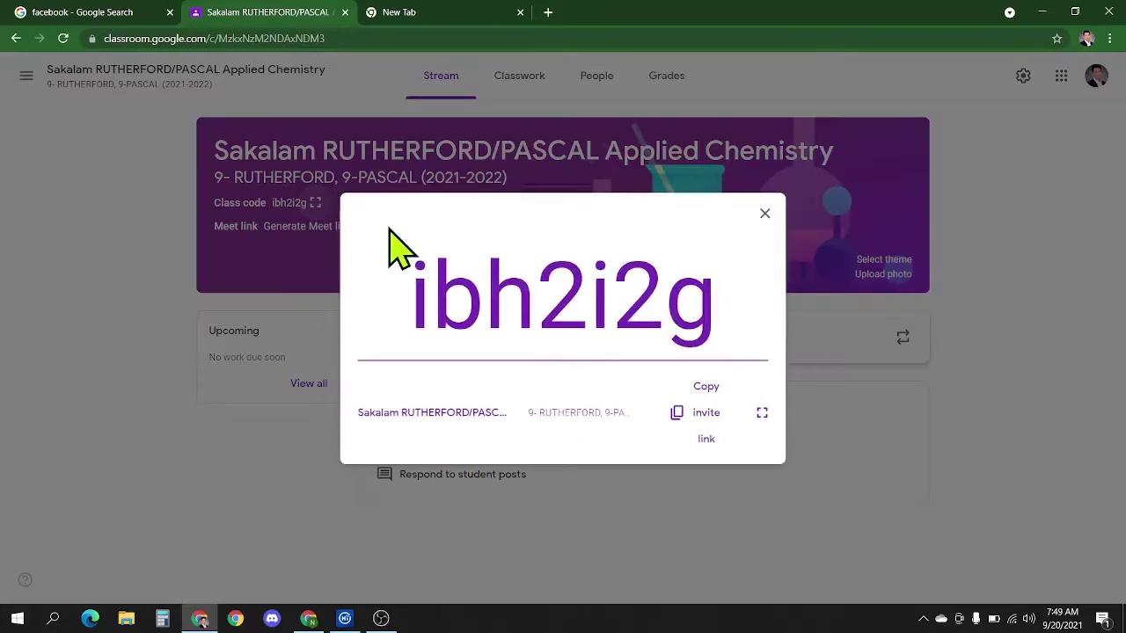
{"action": "left_click", "coordinate": [708, 420]}
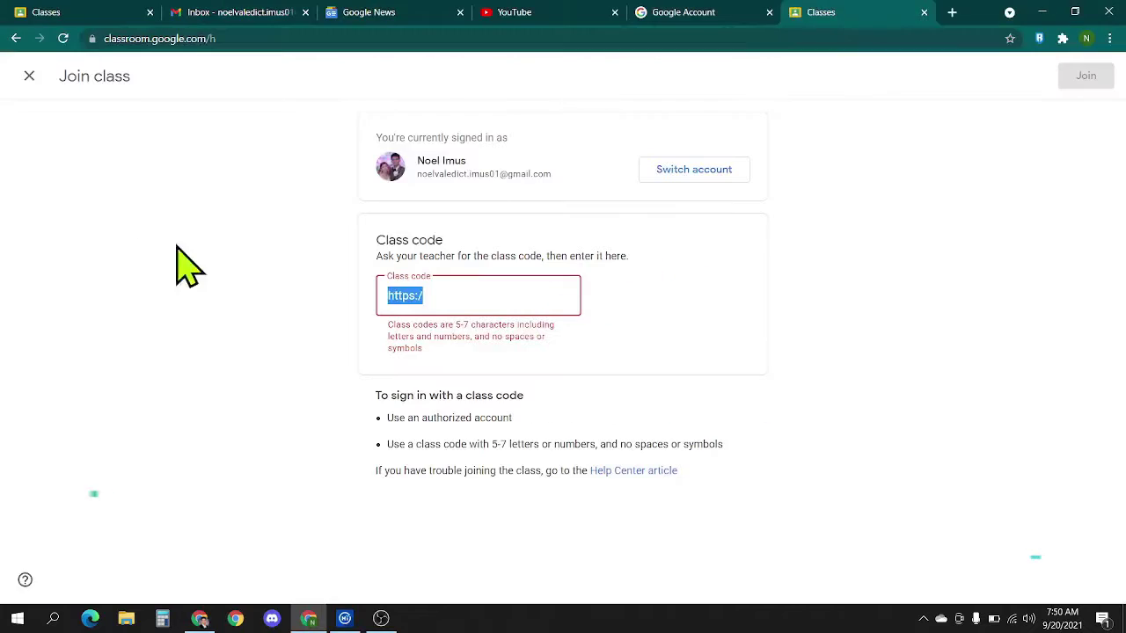
- In the student account's join form, replace the wrongly pasted link with the class code and join the class
{"action": "key", "text": "BackSpace"}
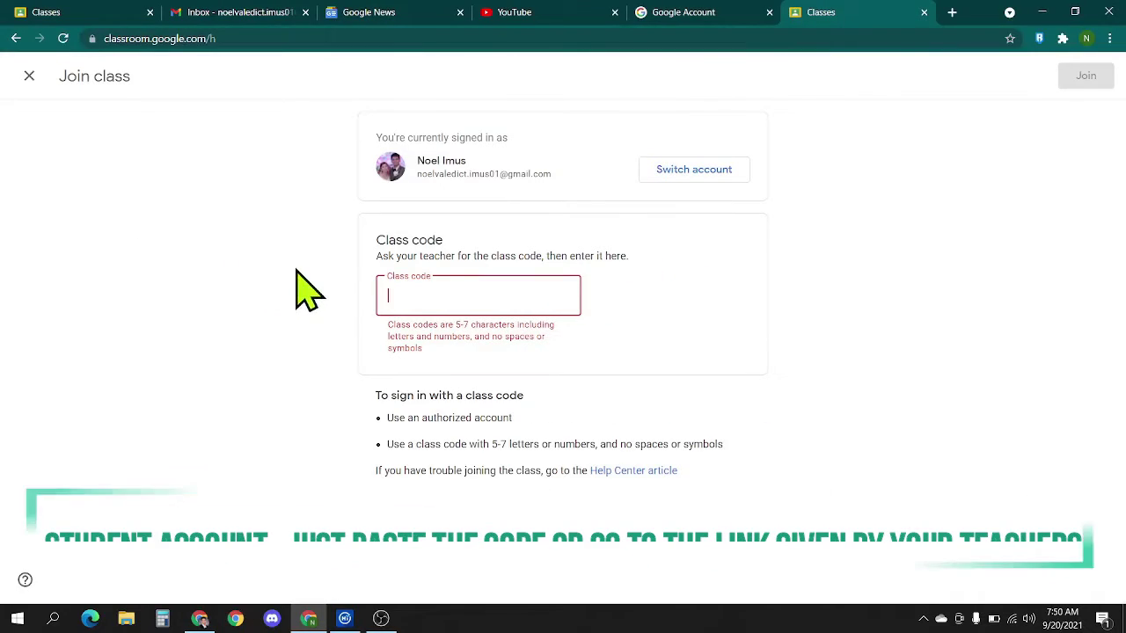
{"action": "right_click", "coordinate": [406, 294]}
{"action": "left_click", "coordinate": [460, 404]}
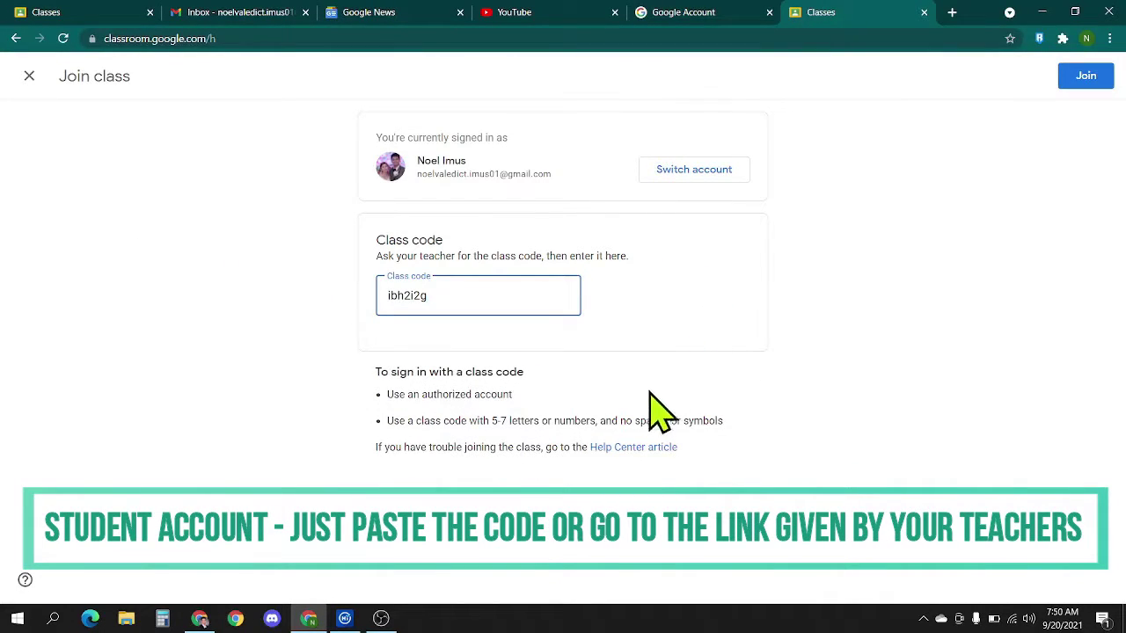
{"action": "left_click", "coordinate": [1085, 87]}
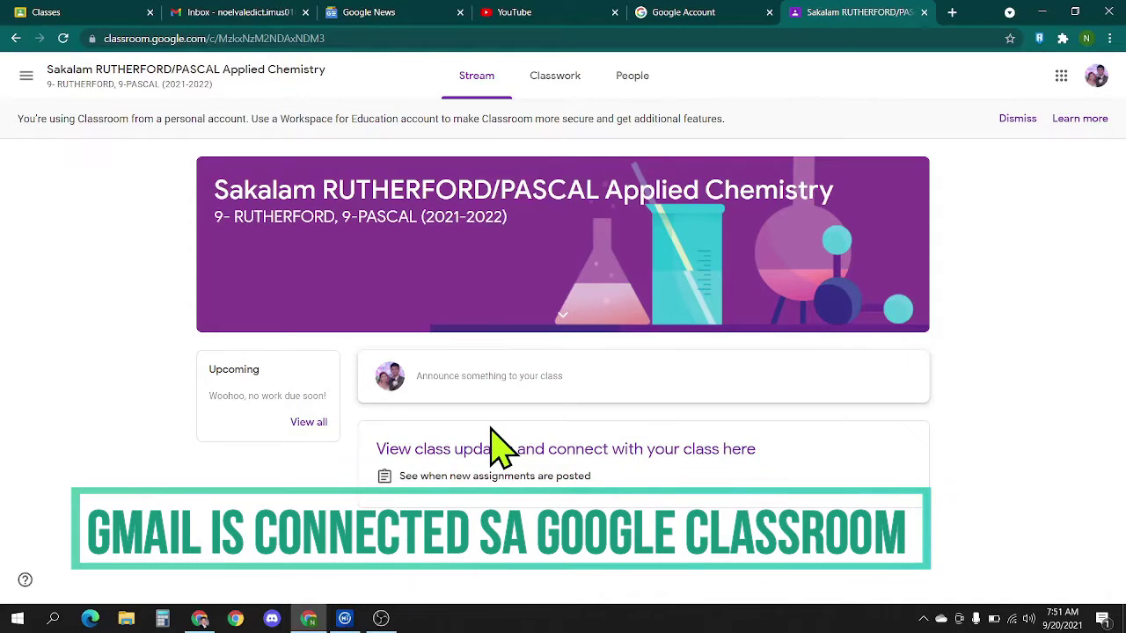
- Look through the joined class's Classwork and People pages and return to its Stream
{"action": "left_click", "coordinate": [573, 78]}
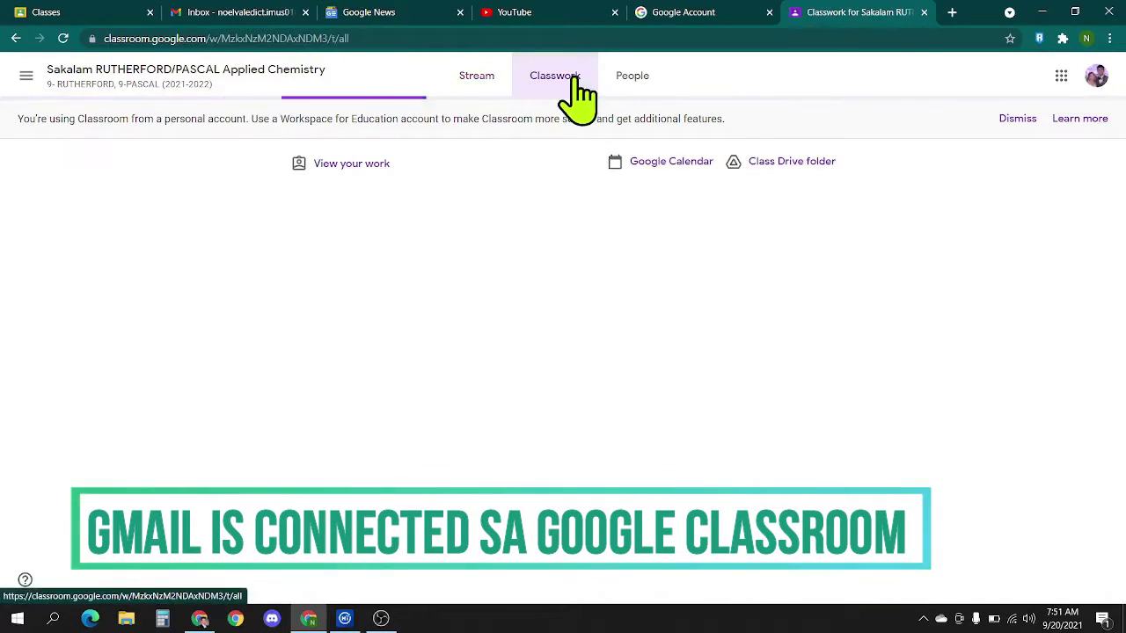
{"action": "left_click", "coordinate": [632, 88]}
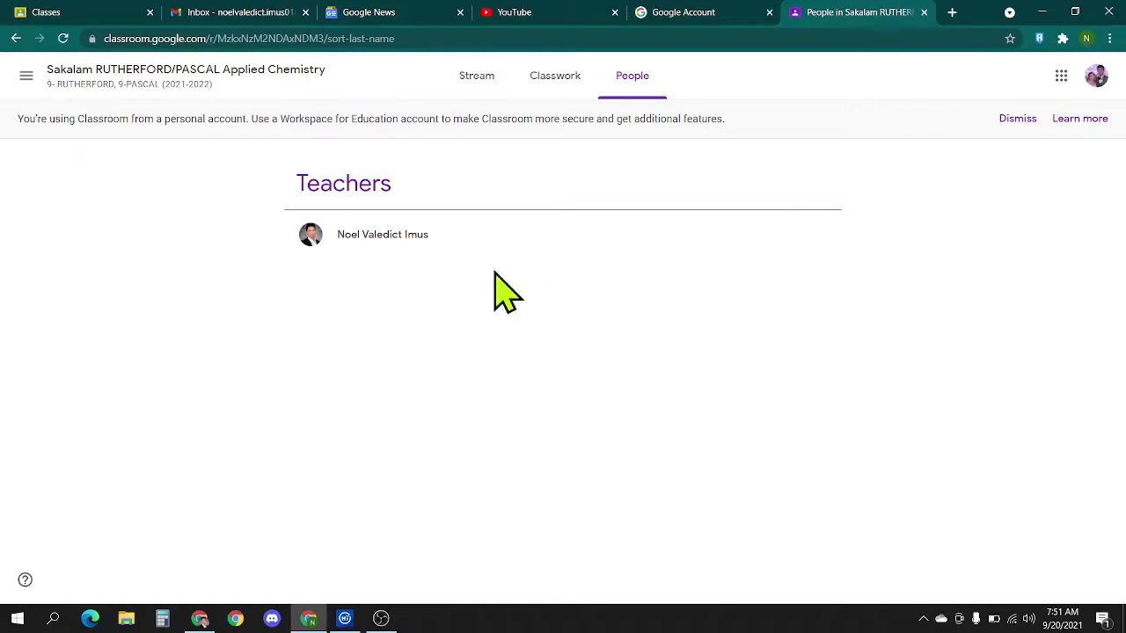
{"action": "left_click", "coordinate": [459, 88]}
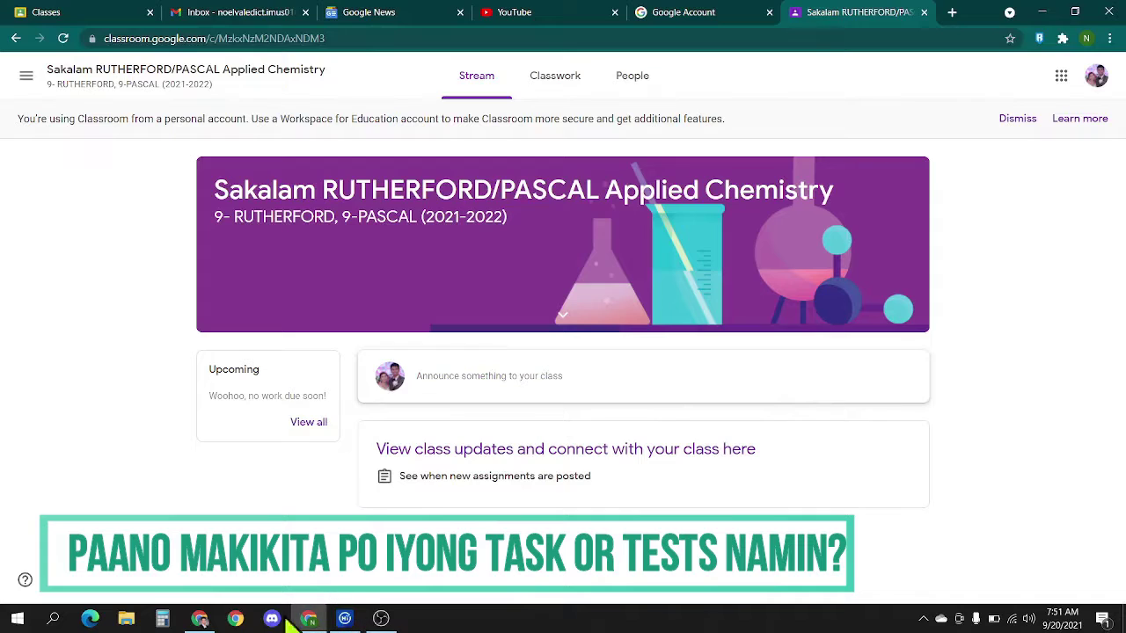
- From the teacher account, post the announcement "Please prepare for orientation within this week - testing announcement only" to all students of the class
{"action": "left_click", "coordinate": [199, 620]}
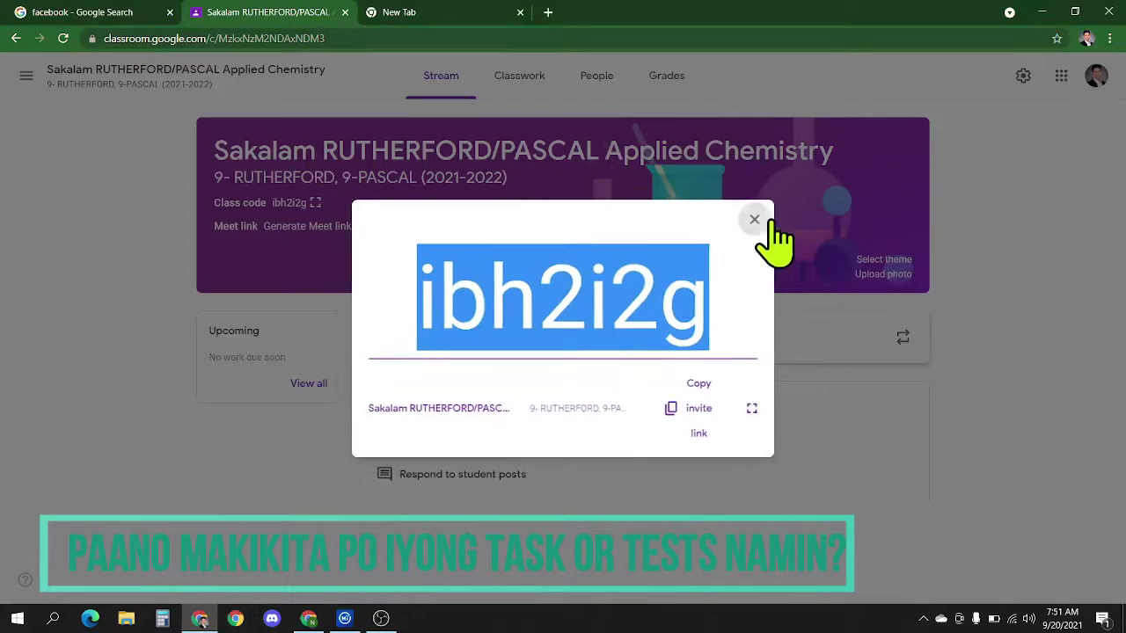
{"action": "left_click", "coordinate": [753, 218]}
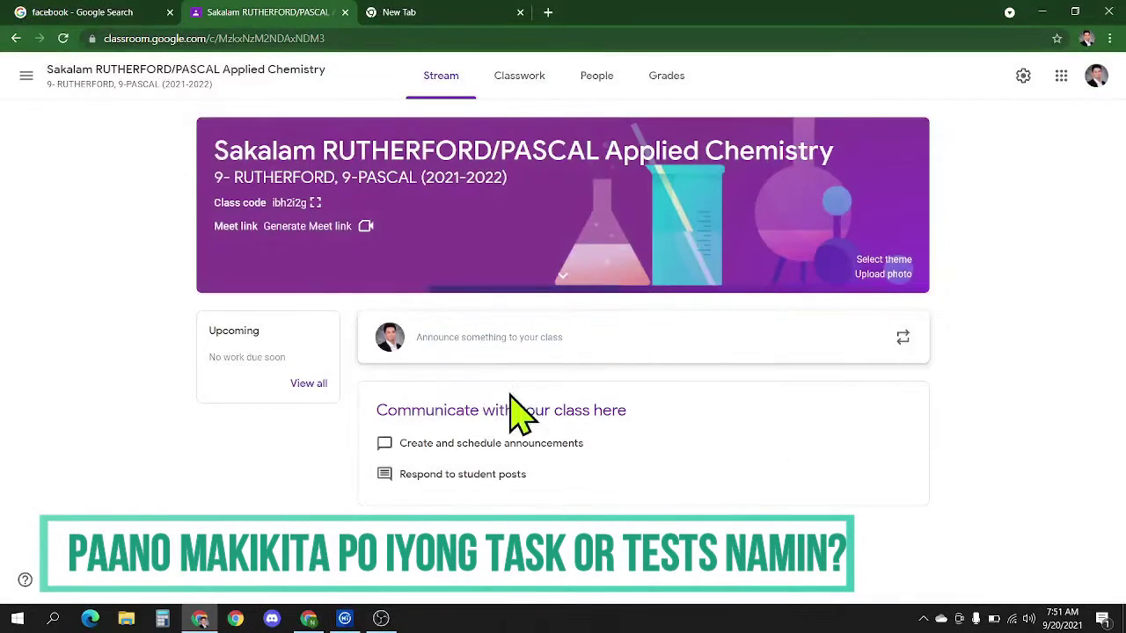
{"action": "left_click", "coordinate": [516, 343]}
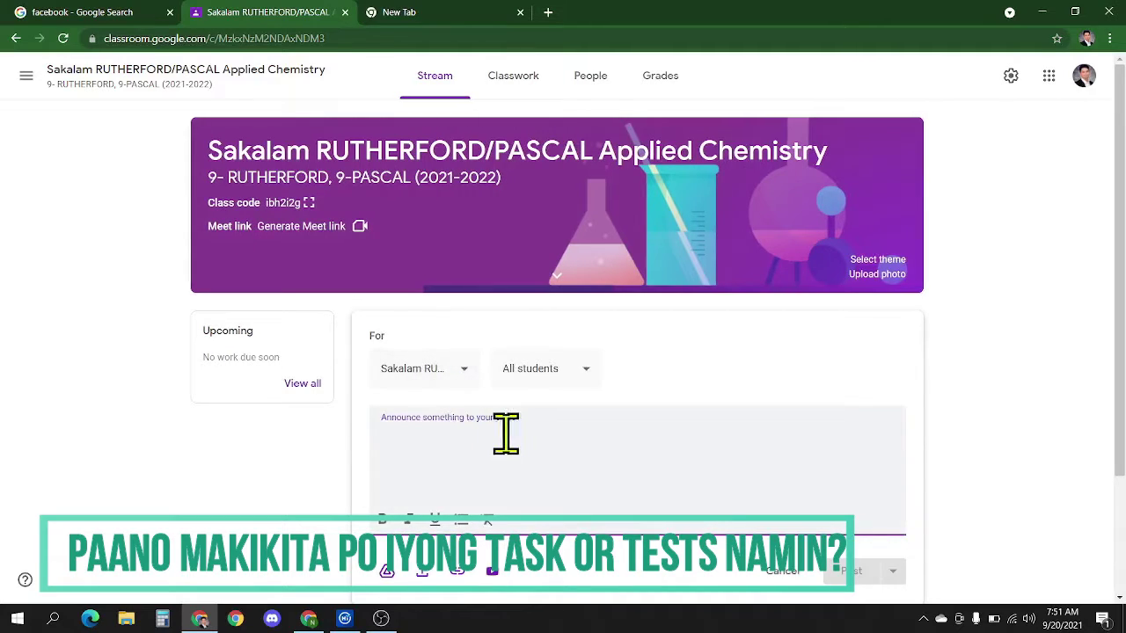
{"action": "scroll", "coordinate": [536, 405], "scroll_direction": "down", "scroll_amount": 1}
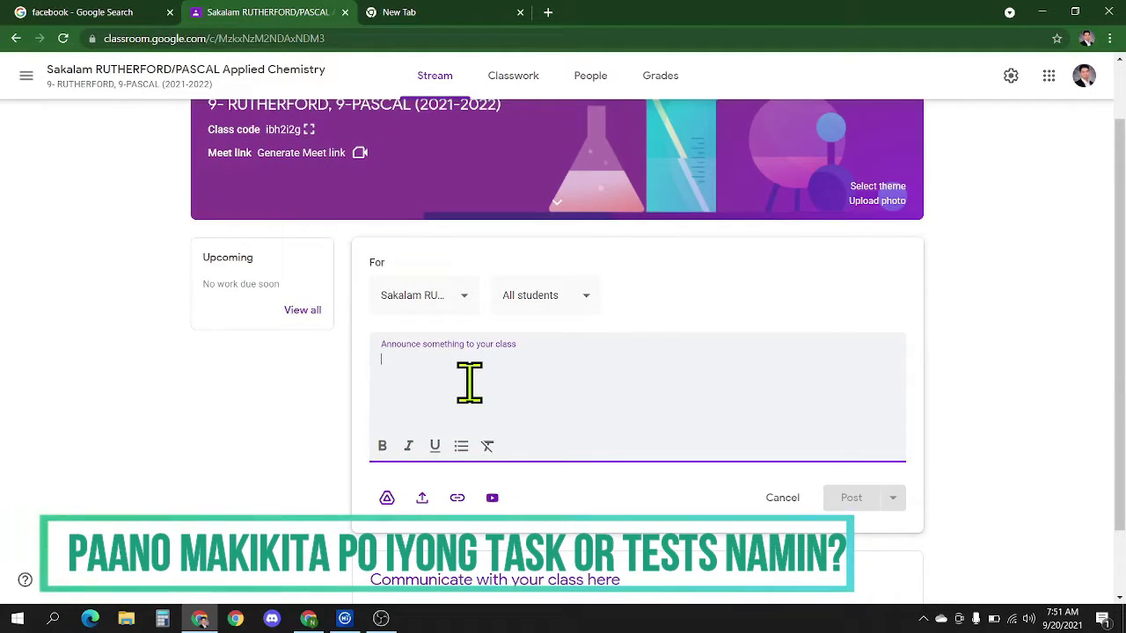
{"action": "type", "text": "Please p"}
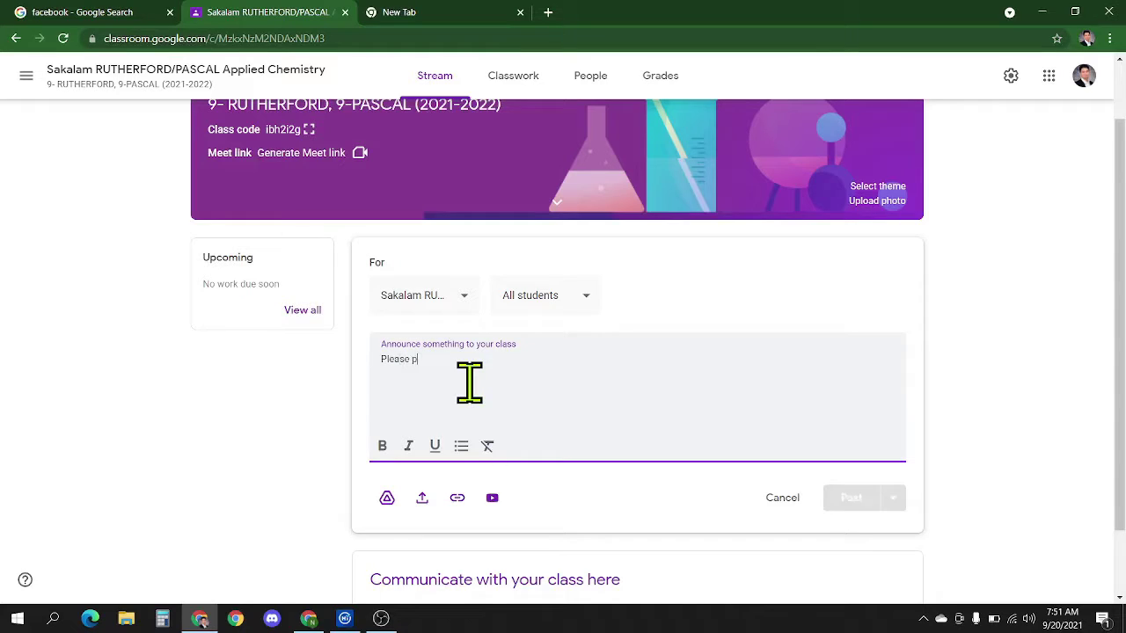
{"action": "type", "text": "rep"}
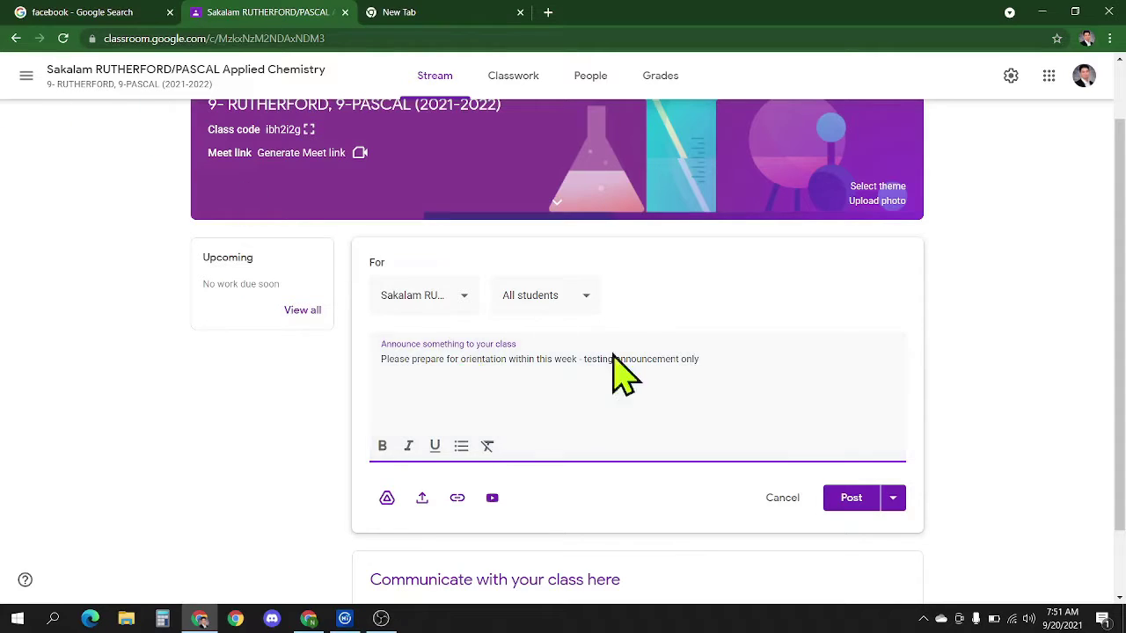
{"action": "left_click", "coordinate": [840, 501]}
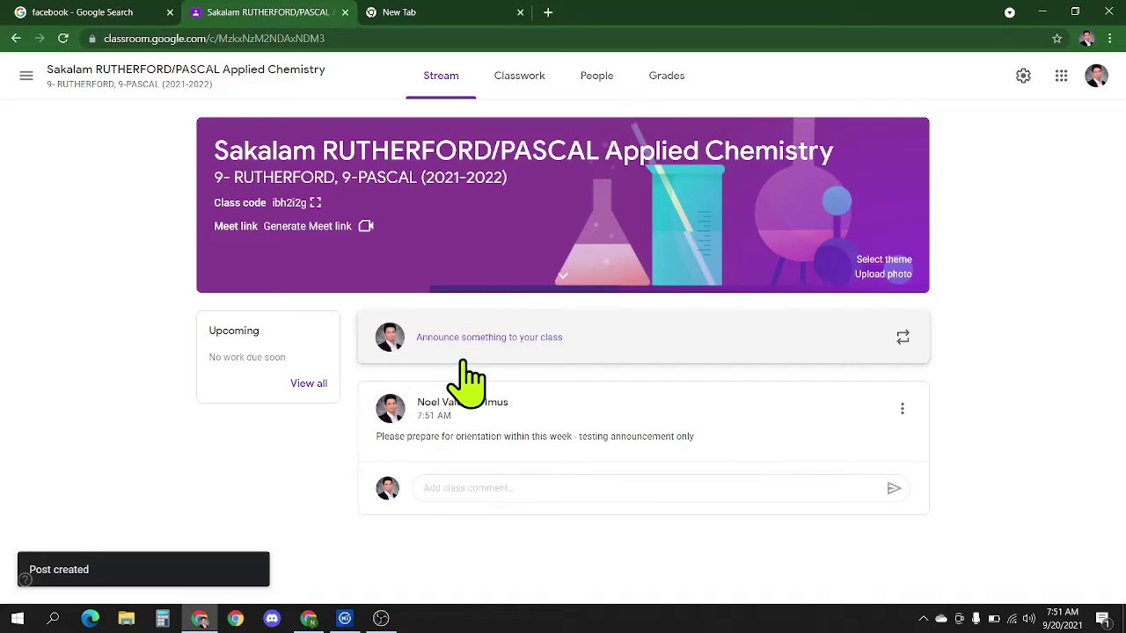
- Switch to the student account's browser window, reload the class stream and dismiss the tip about creating posts
{"action": "left_click", "coordinate": [308, 618]}
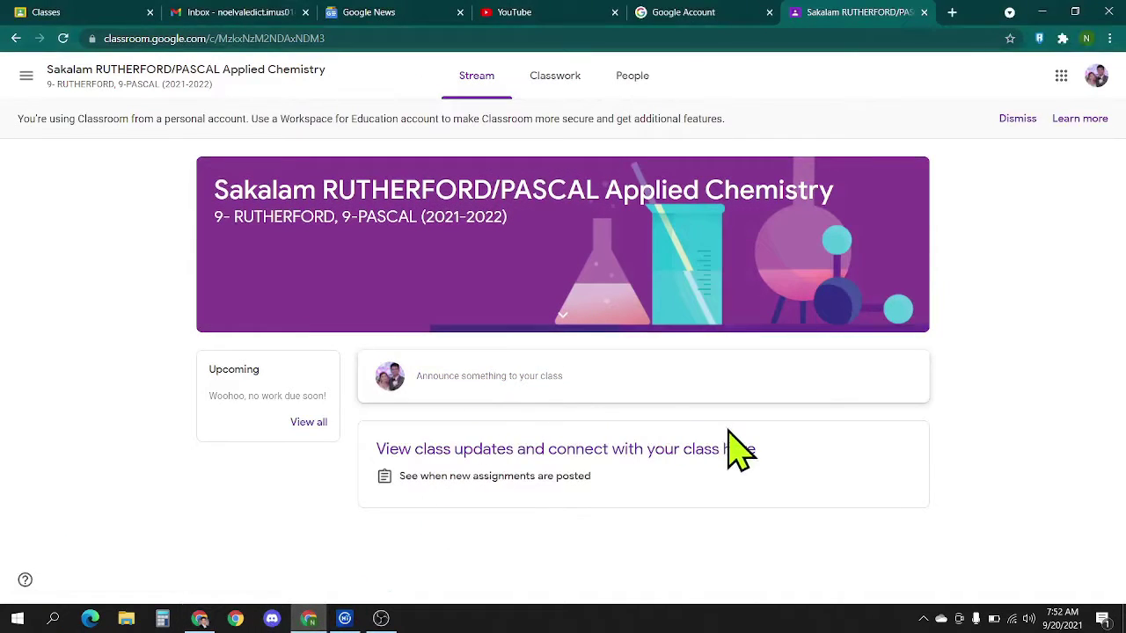
{"action": "right_click", "coordinate": [995, 288]}
{"action": "left_click", "coordinate": [975, 327]}
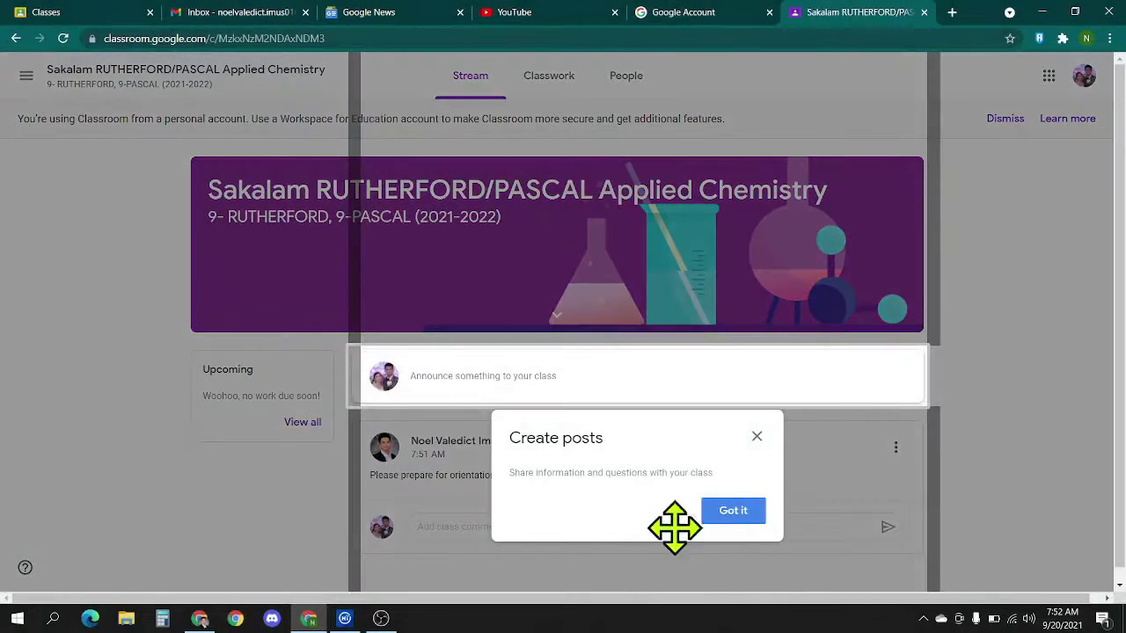
{"action": "left_click", "coordinate": [756, 437]}
- Post the class comment "yes po sir. noted..." under the teacher's announcement and dismiss the tip about tagging people
{"action": "left_click", "coordinate": [456, 527]}
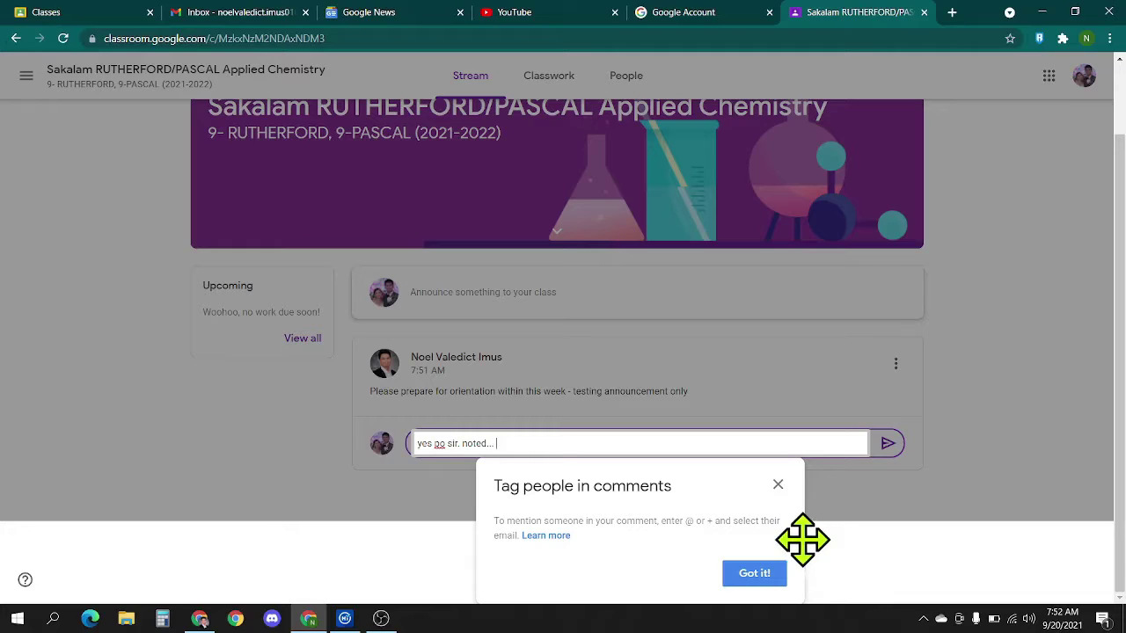
{"action": "left_click", "coordinate": [777, 582]}
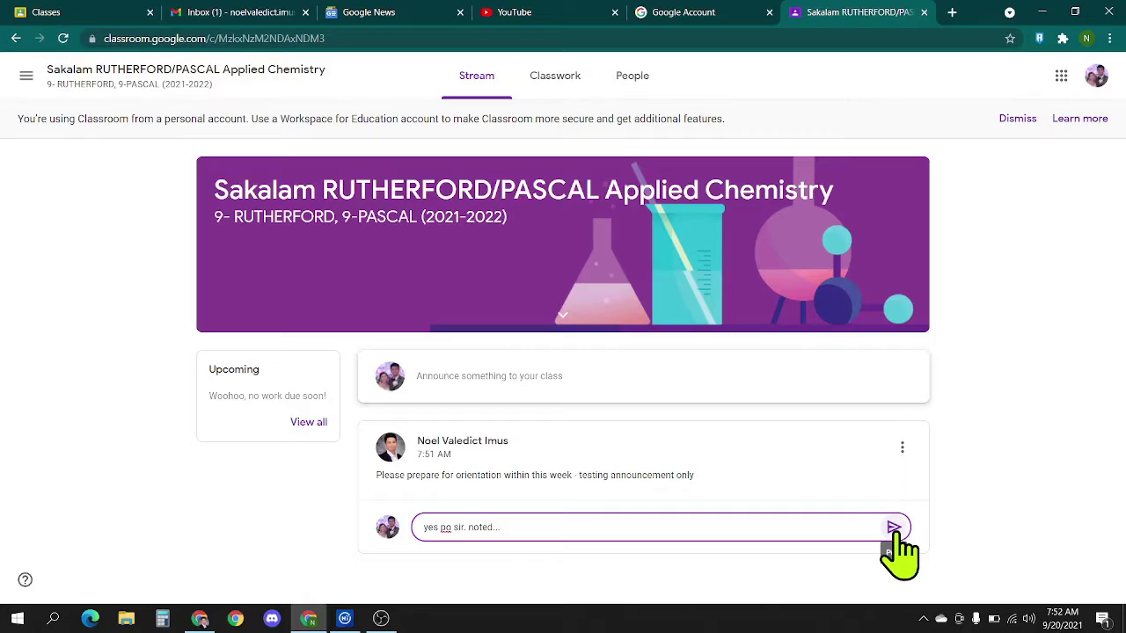
{"action": "left_click", "coordinate": [893, 528]}
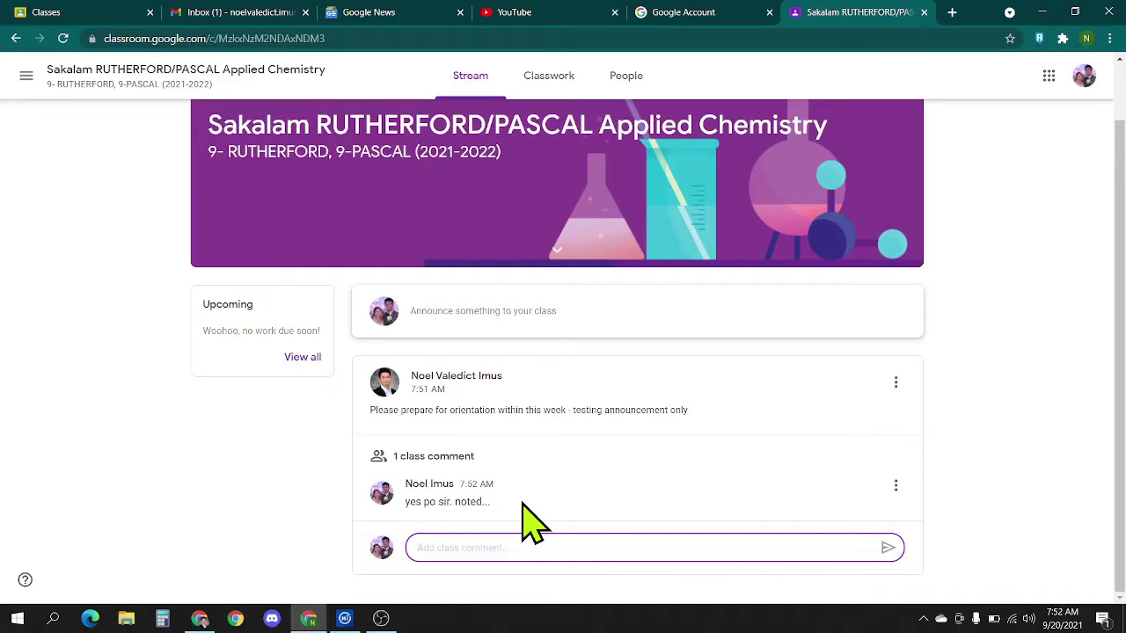
- Read the new-announcement notification in the student's Gmail inbox and view the announcement it links to in Classroom
{"action": "key", "text": "ctrl+2"}
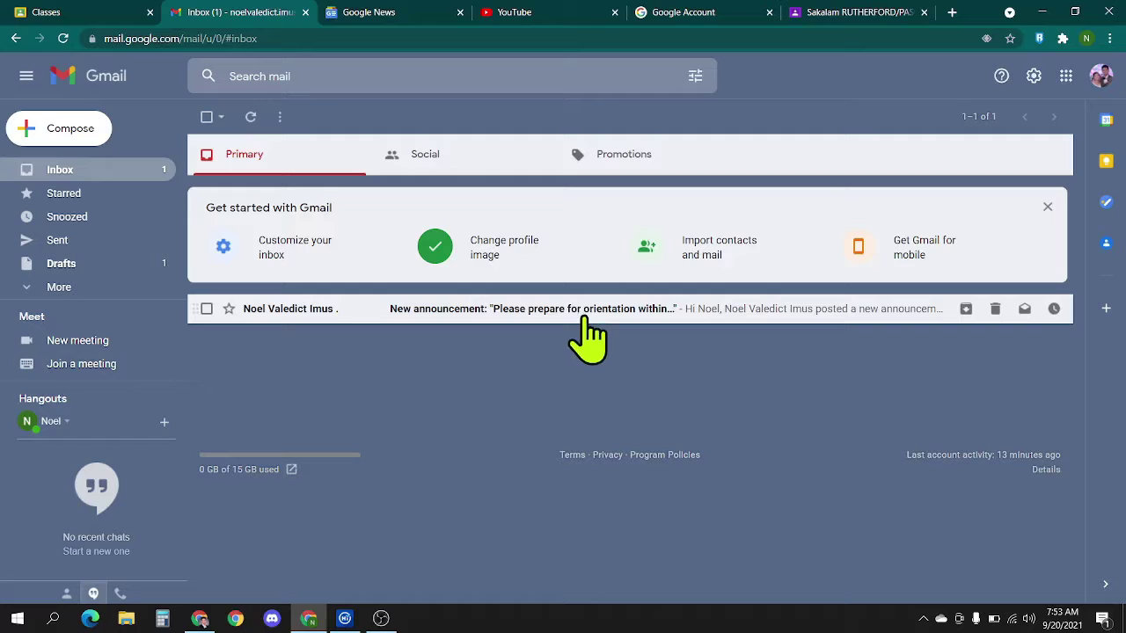
{"action": "left_click", "coordinate": [620, 315]}
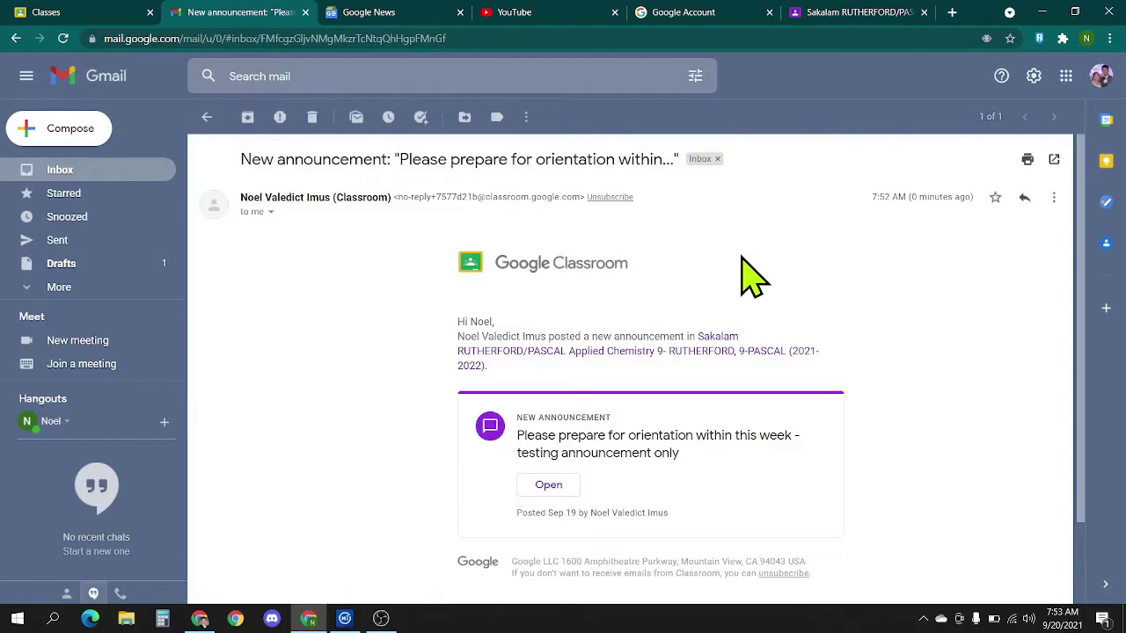
{"action": "scroll", "coordinate": [742, 260], "scroll_direction": "down", "scroll_amount": 1}
{"action": "scroll", "coordinate": [453, 291], "scroll_direction": "up", "scroll_amount": 1}
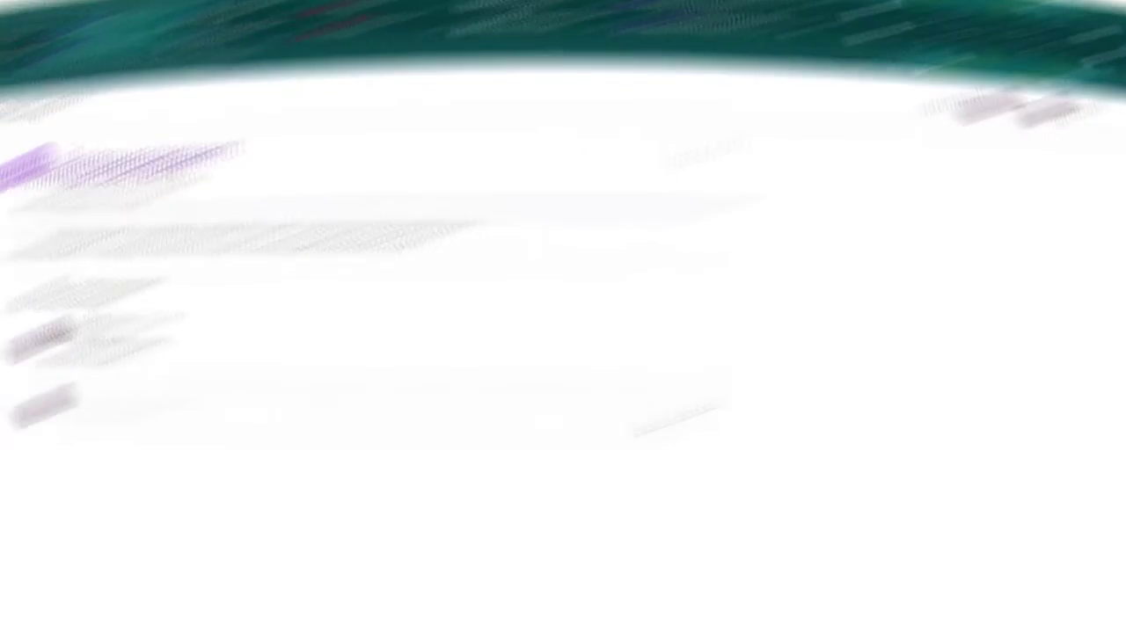
{"action": "left_click", "coordinate": [21, 79]}
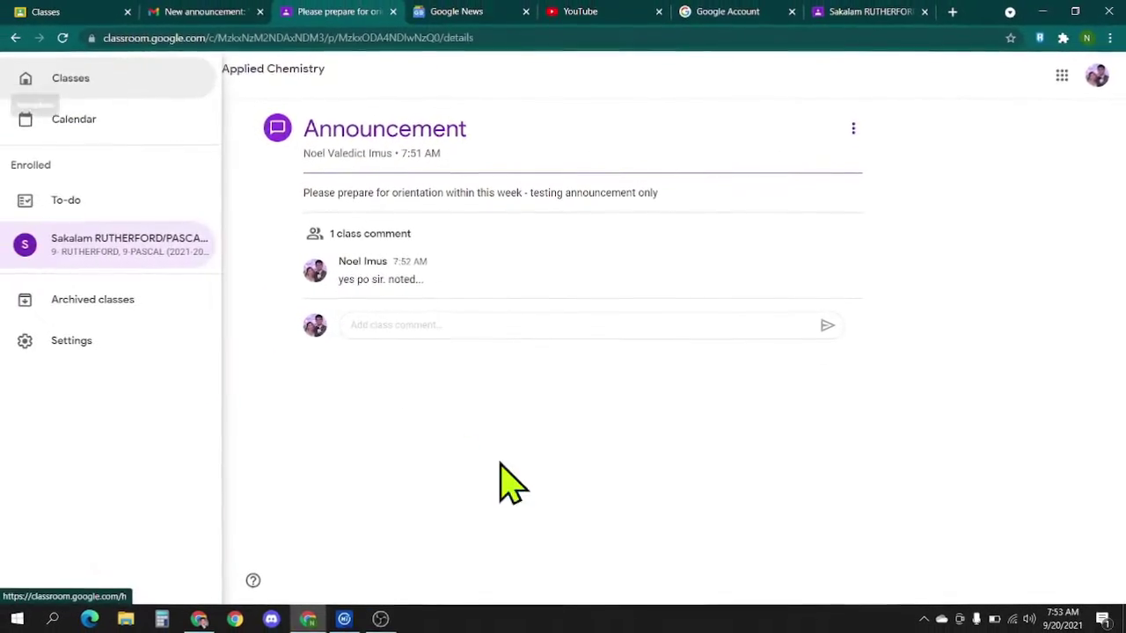
{"action": "left_click", "coordinate": [521, 418]}
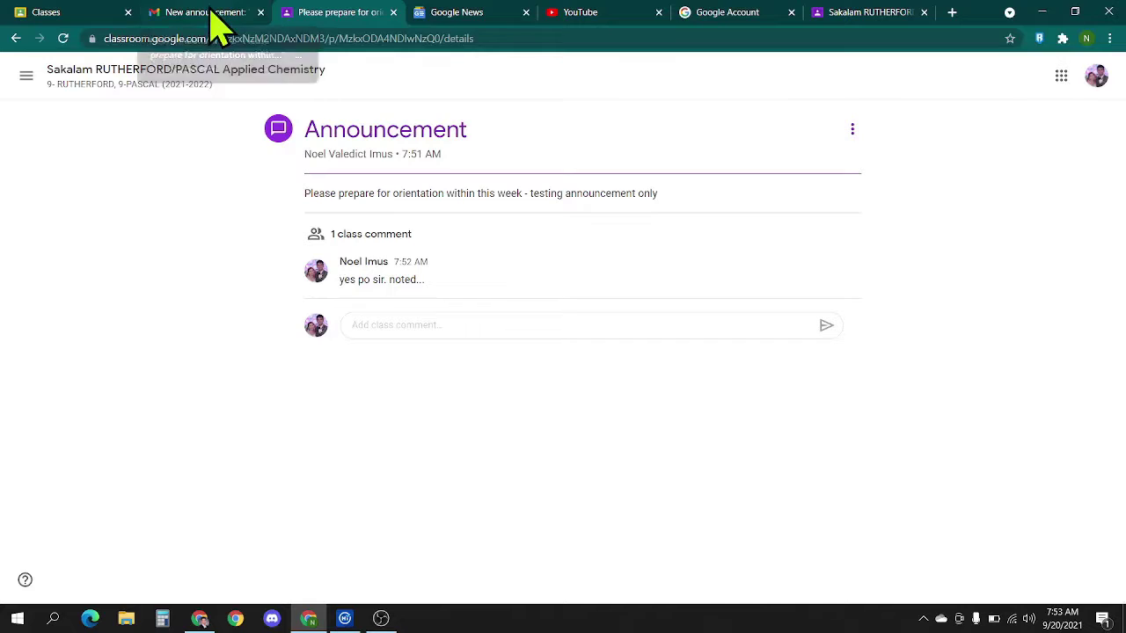
- Switch to the teacher account's browser window, start a quiz assignment in the class's Classwork and open its attached Blank Quiz form
{"action": "left_click", "coordinate": [198, 618]}
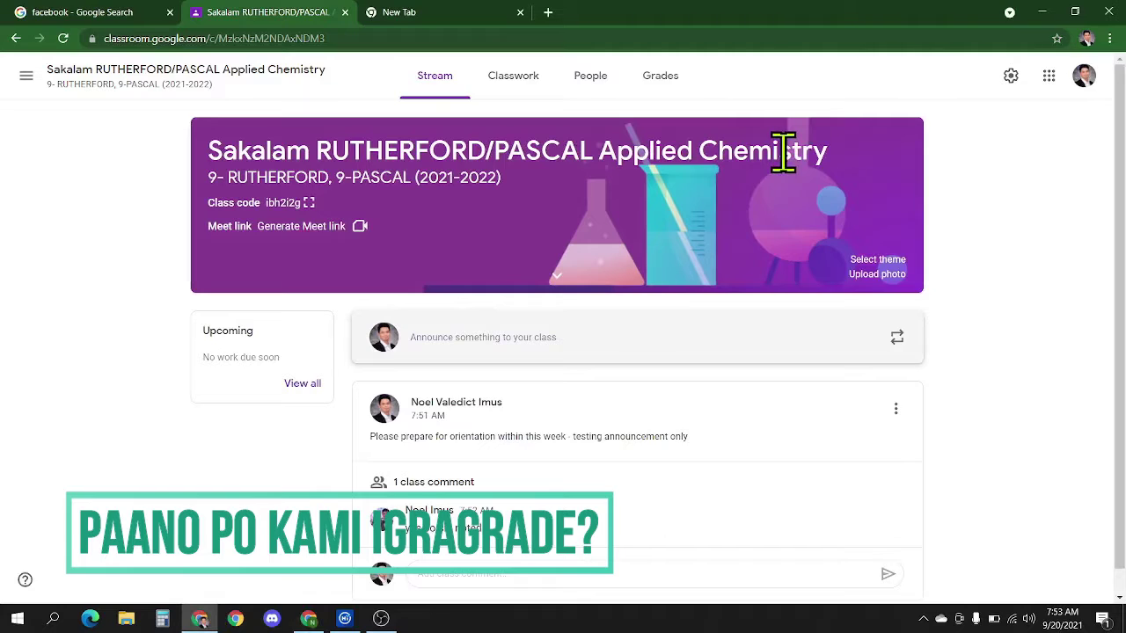
{"action": "left_click", "coordinate": [519, 78]}
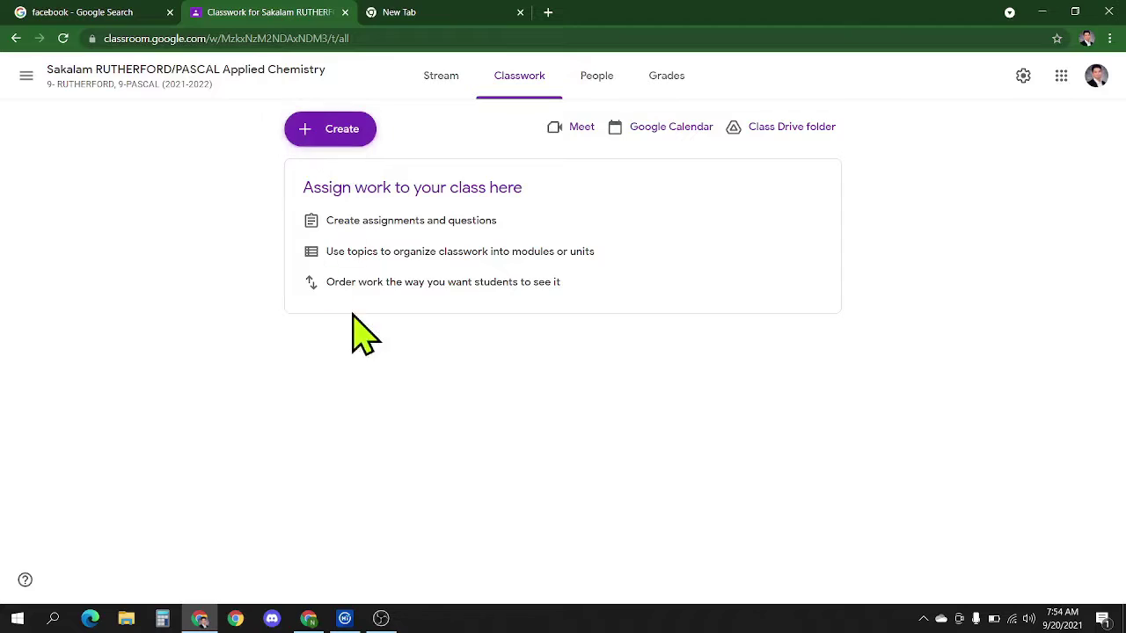
{"action": "left_click", "coordinate": [363, 133]}
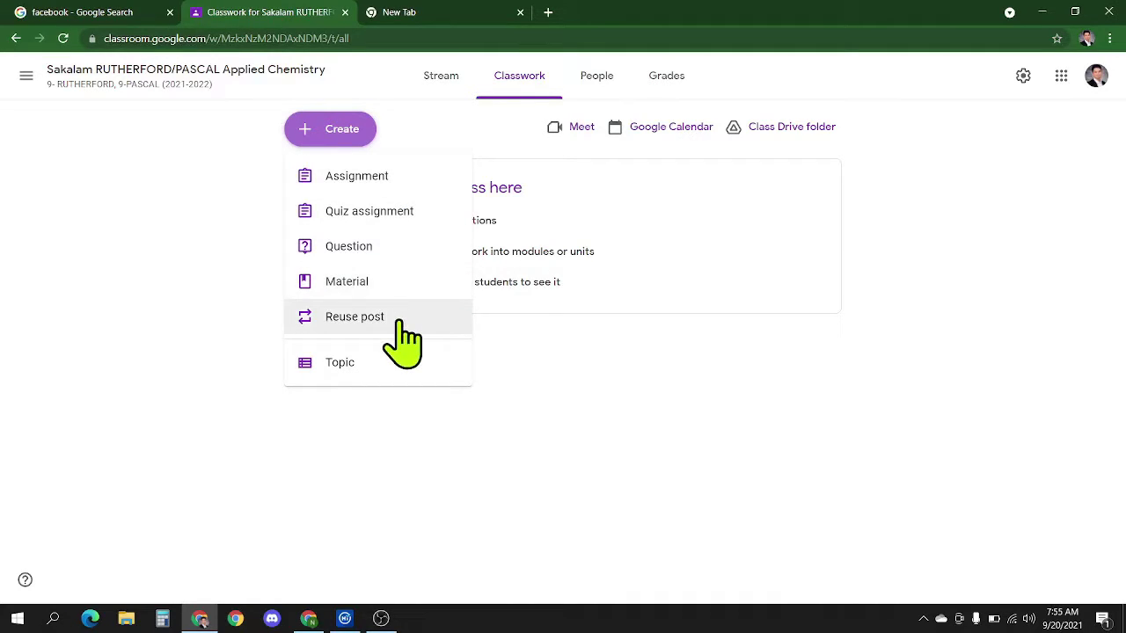
{"action": "left_click", "coordinate": [410, 215]}
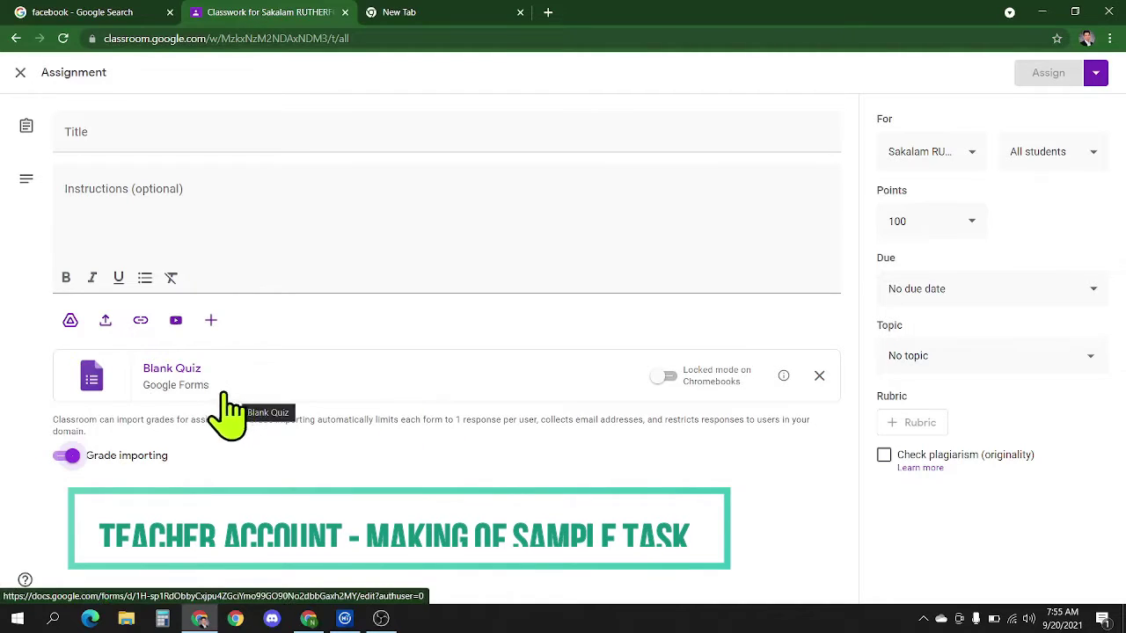
{"action": "left_click", "coordinate": [198, 378]}
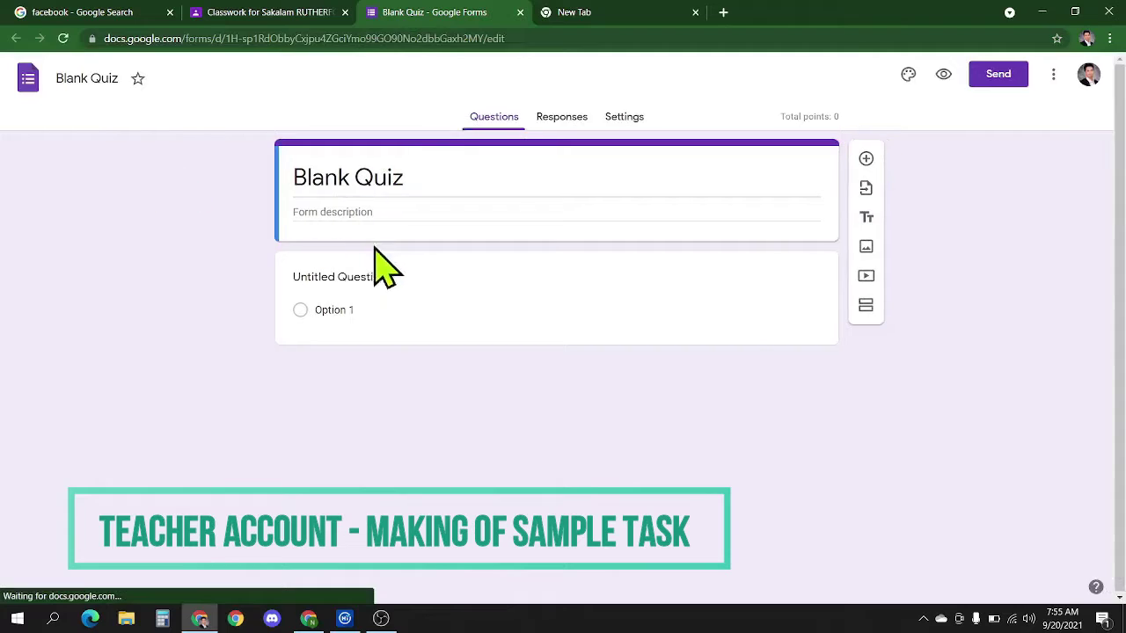
- Title the form "ESSAY" and enter the form description "WHAT IS THE ESSENCE OF LEARNING APPLIED CHEMISTRY TO OUR SOCIETY"
{"action": "left_click", "coordinate": [440, 179]}
{"action": "left_click", "coordinate": [731, 277]}
{"action": "left_click_drag", "start_coordinate": [429, 157], "coordinate": [103, 161]}
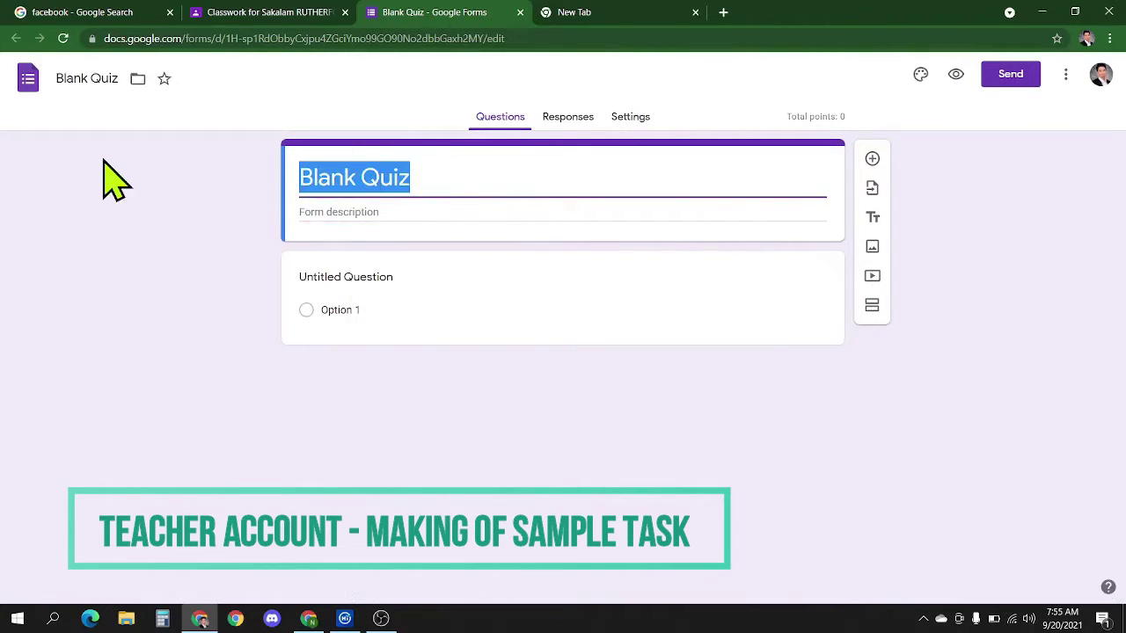
{"action": "type", "text": "EAS"}
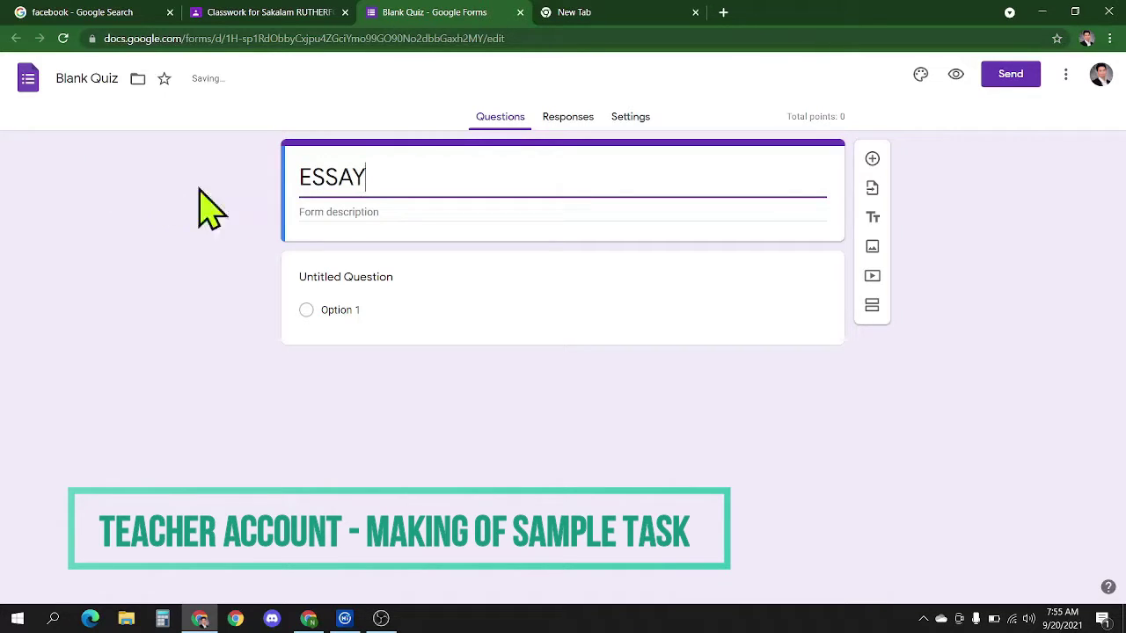
{"action": "left_click", "coordinate": [317, 212]}
{"action": "type", "text": "WHA"}
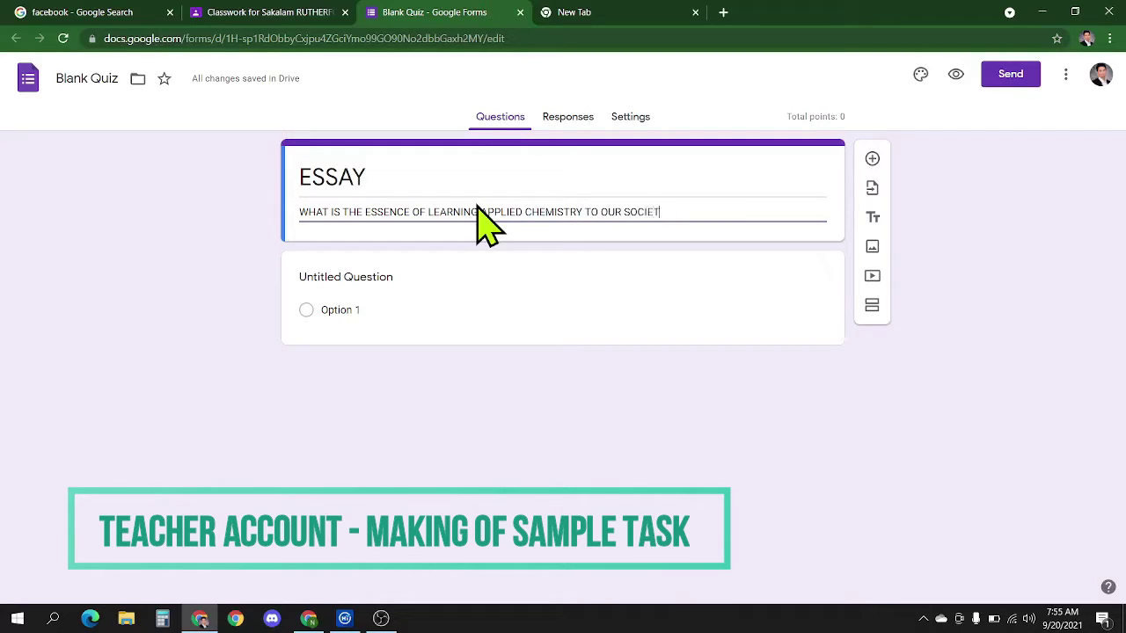
- Copy the form description into the untitled question's text and set its answer type to Paragraph
{"action": "left_click", "coordinate": [543, 286]}
{"action": "triple_click", "coordinate": [657, 211]}
{"action": "key", "text": "ctrl+c"}
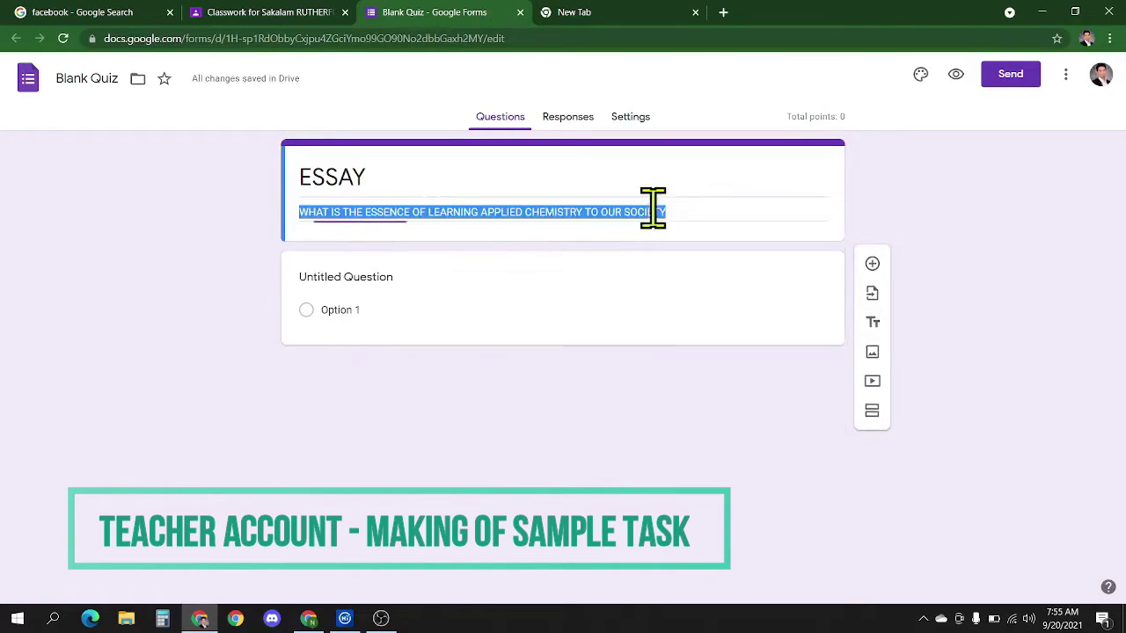
{"action": "left_click", "coordinate": [444, 281]}
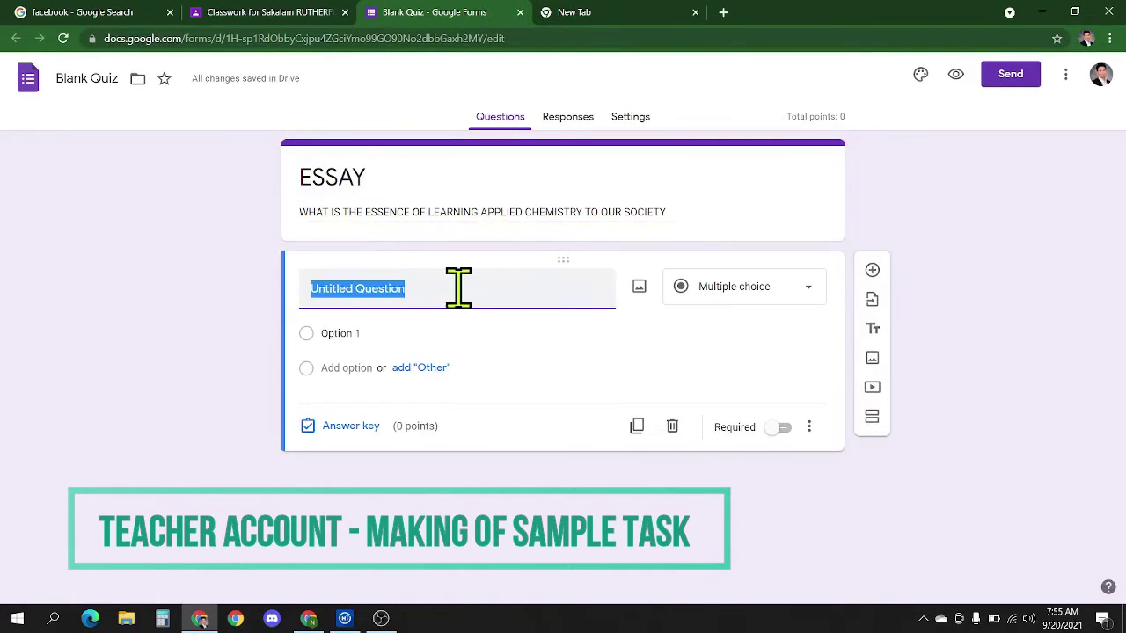
{"action": "key", "text": "ctrl+v"}
{"action": "left_click", "coordinate": [796, 295]}
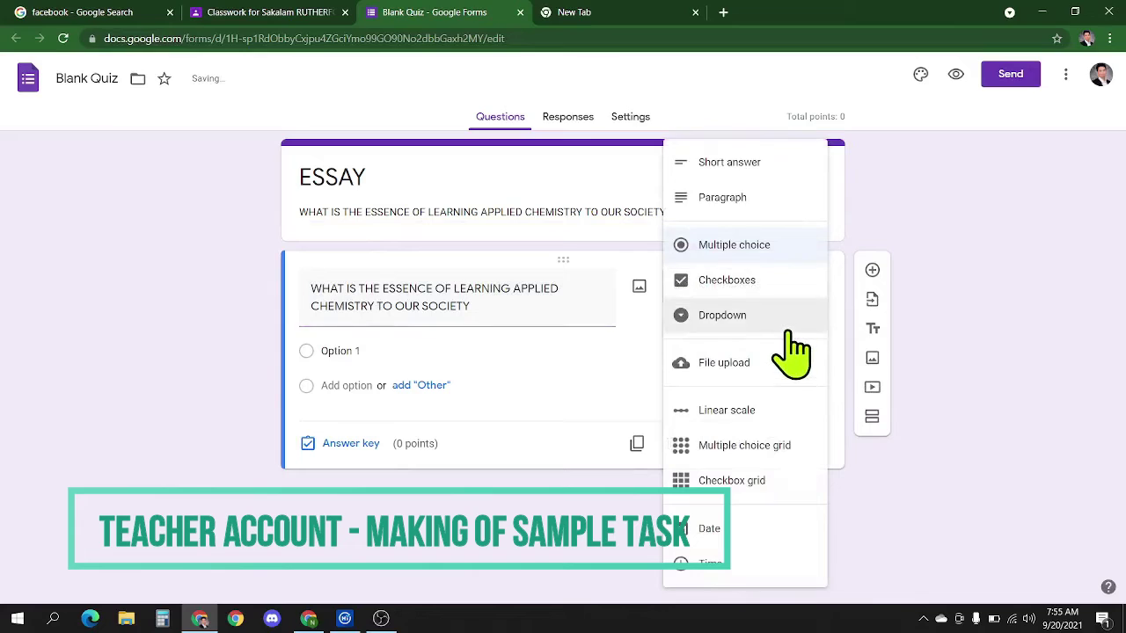
{"action": "left_click", "coordinate": [765, 211]}
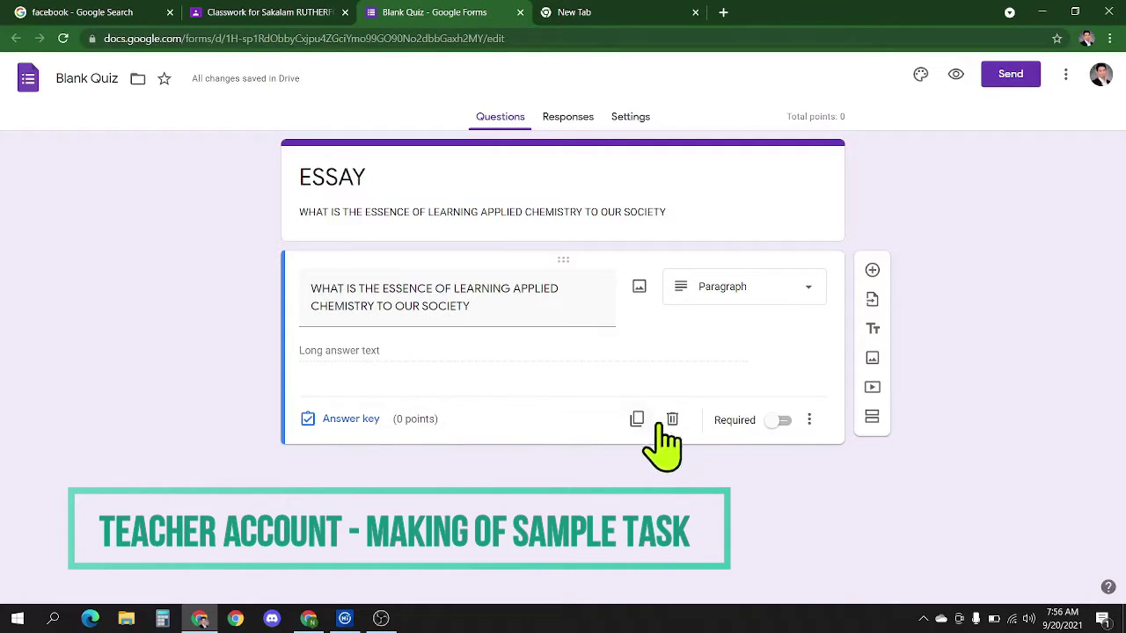
- Make the essay question required
{"action": "left_click", "coordinate": [810, 422]}
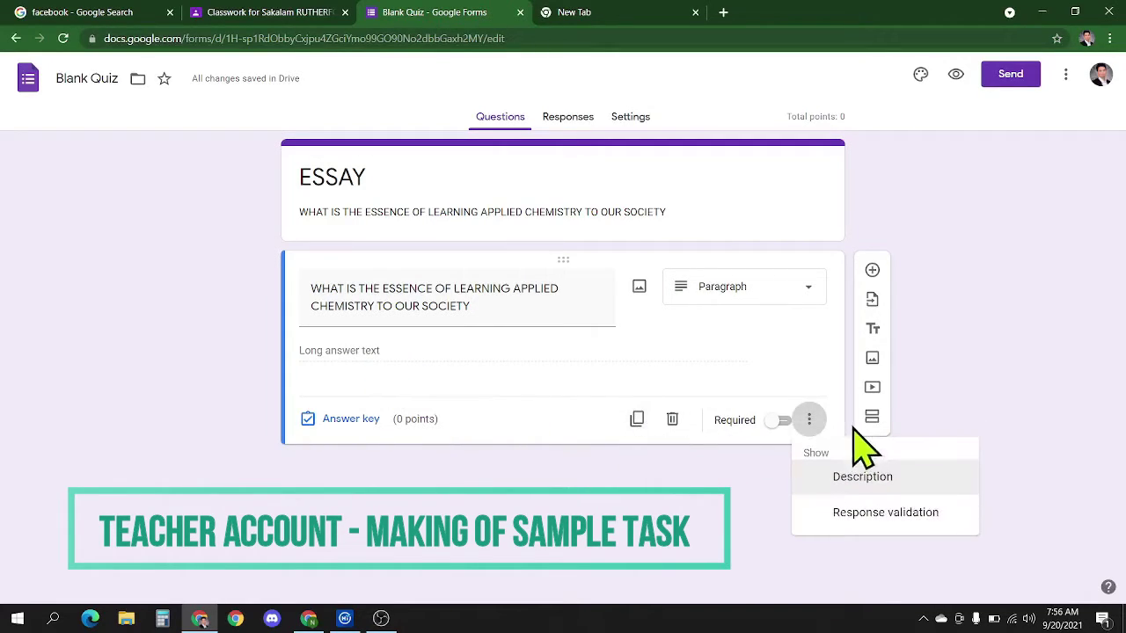
{"action": "left_click", "coordinate": [777, 437]}
{"action": "left_click", "coordinate": [782, 423]}
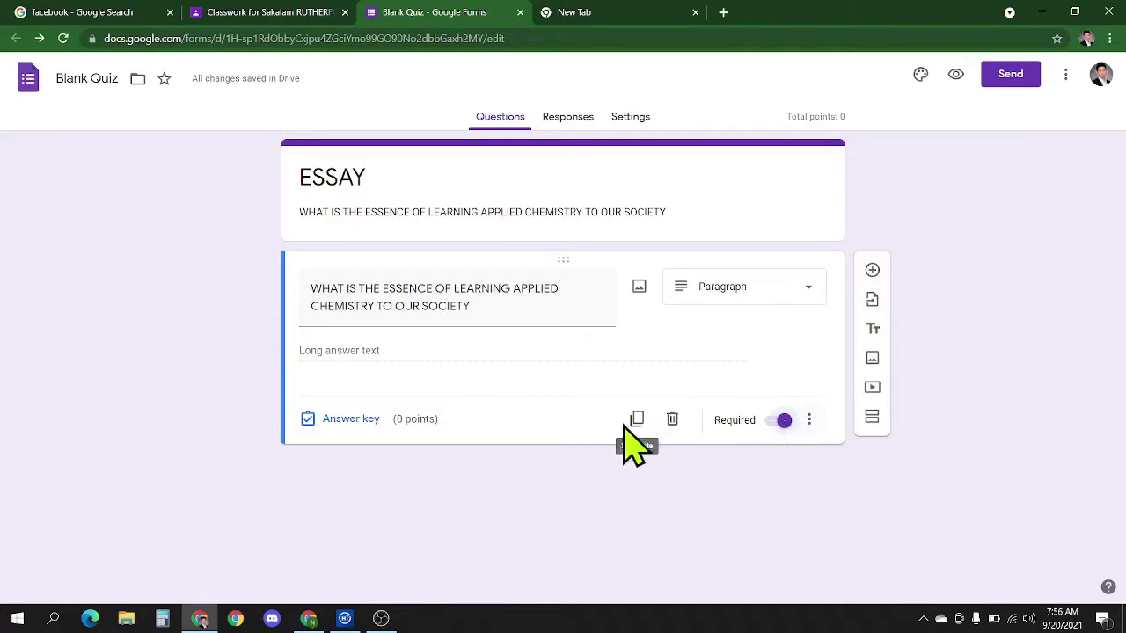
- Add a description to the essay question reading "Please do 100 words minimum essay for your answers."
{"action": "left_click", "coordinate": [809, 419]}
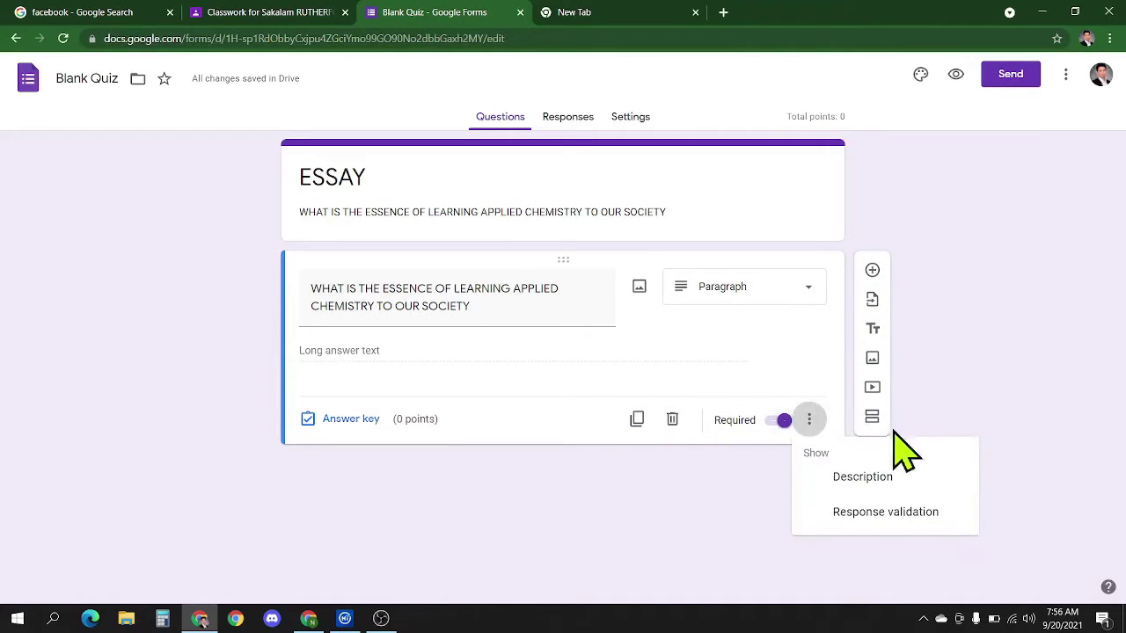
{"action": "left_click", "coordinate": [835, 475]}
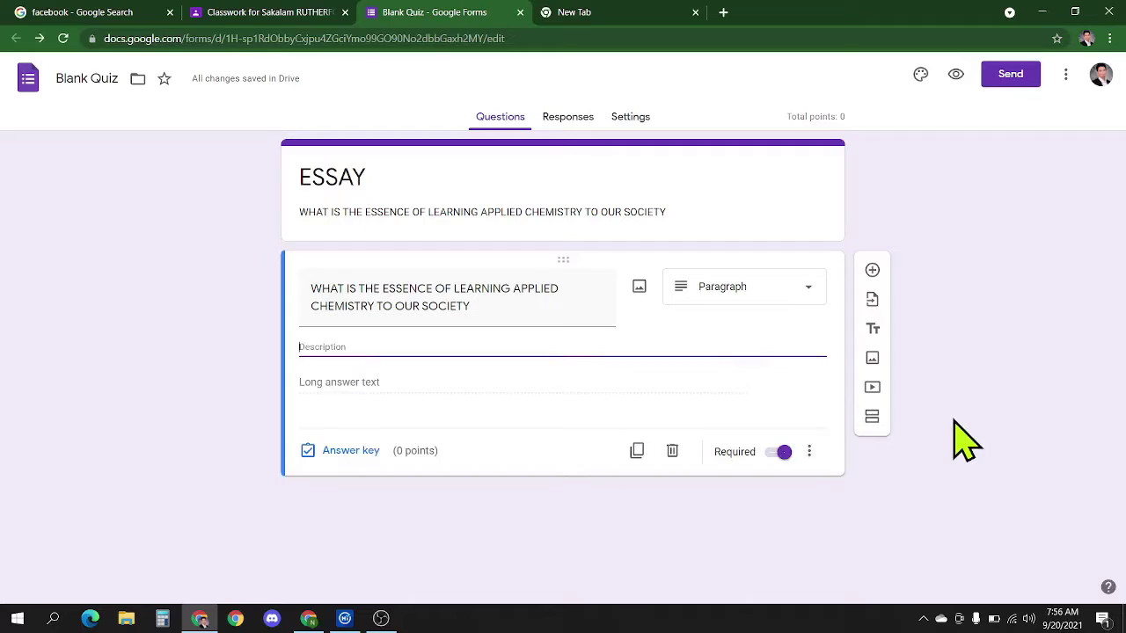
{"action": "left_click", "coordinate": [809, 452]}
{"action": "left_click", "coordinate": [396, 365]}
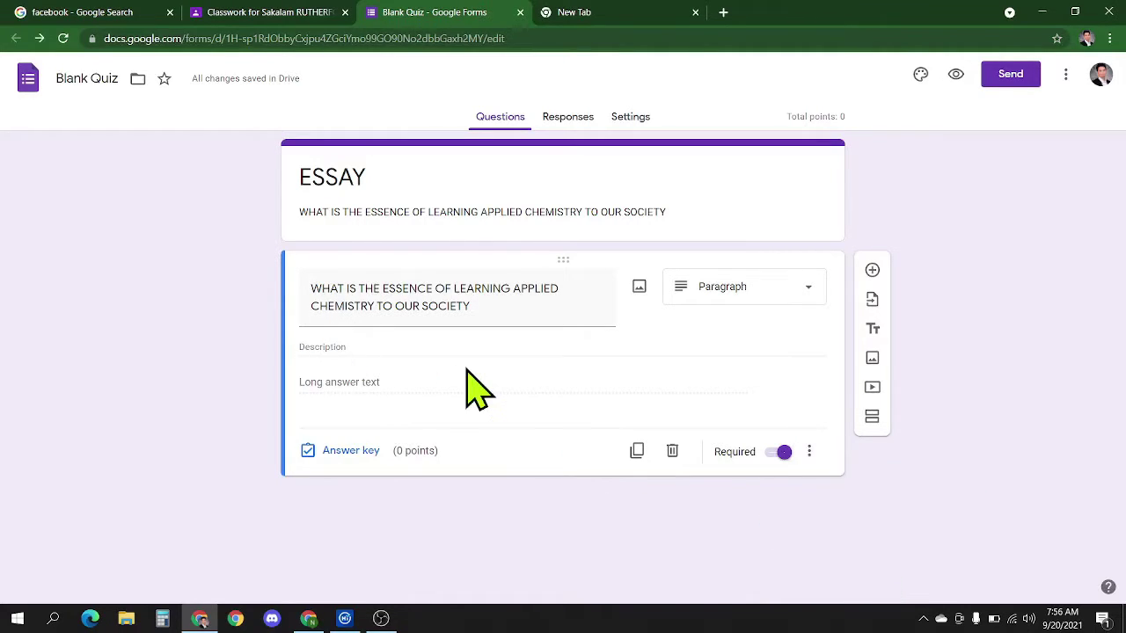
{"action": "left_click", "coordinate": [405, 347]}
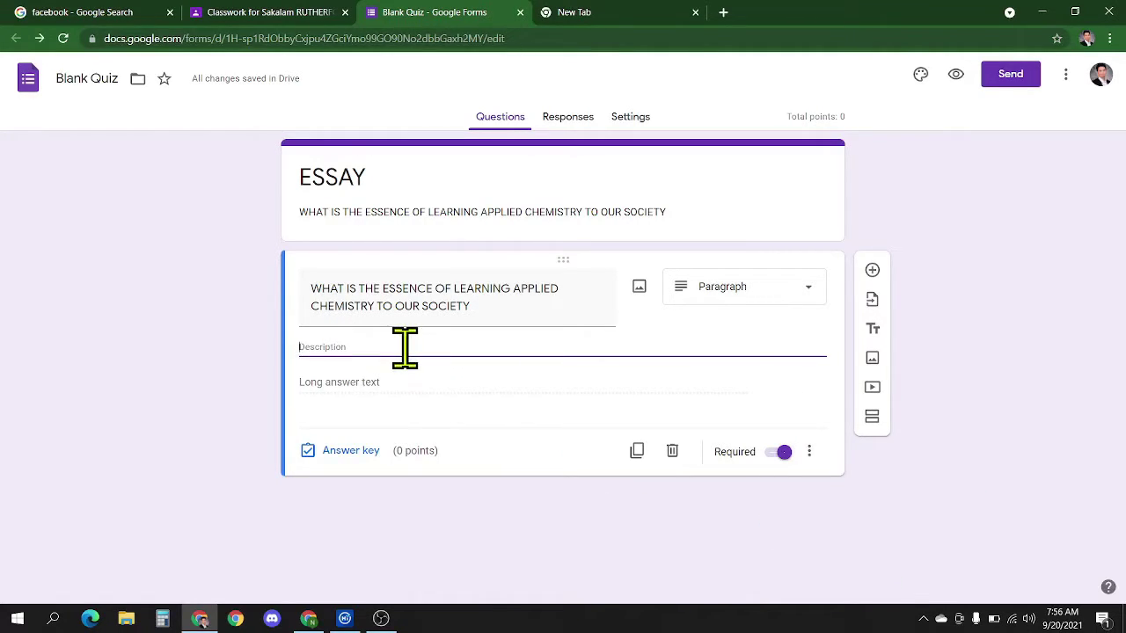
{"action": "type", "text": "Please do 100 words ess"}
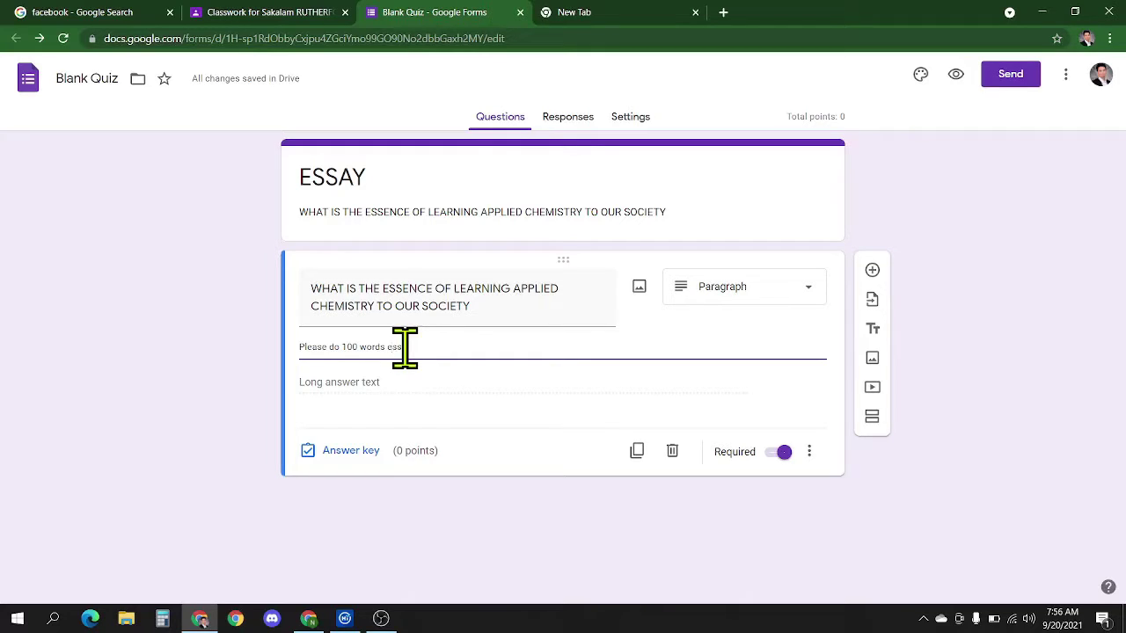
{"action": "type", "text": "our answers"}
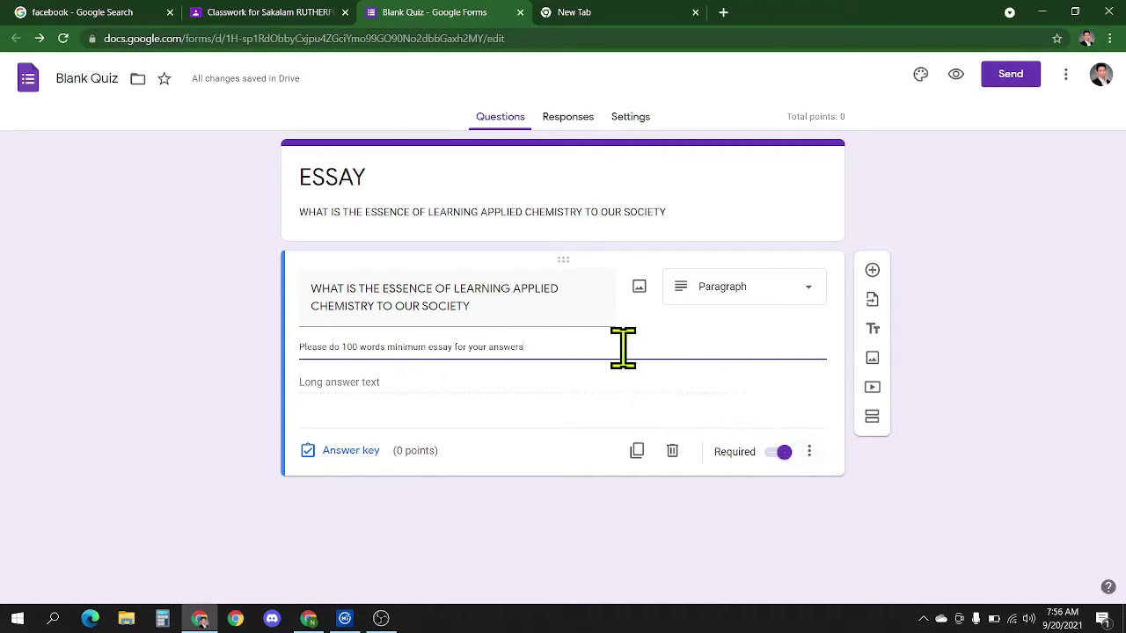
{"action": "type", "text": "."}
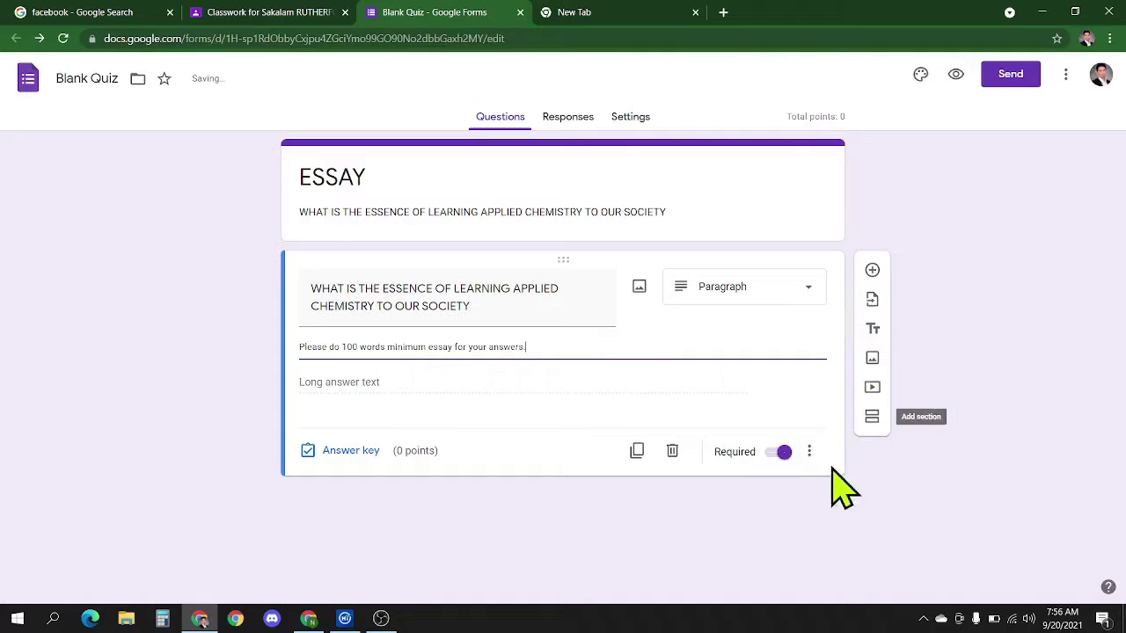
{"action": "left_click", "coordinate": [809, 452]}
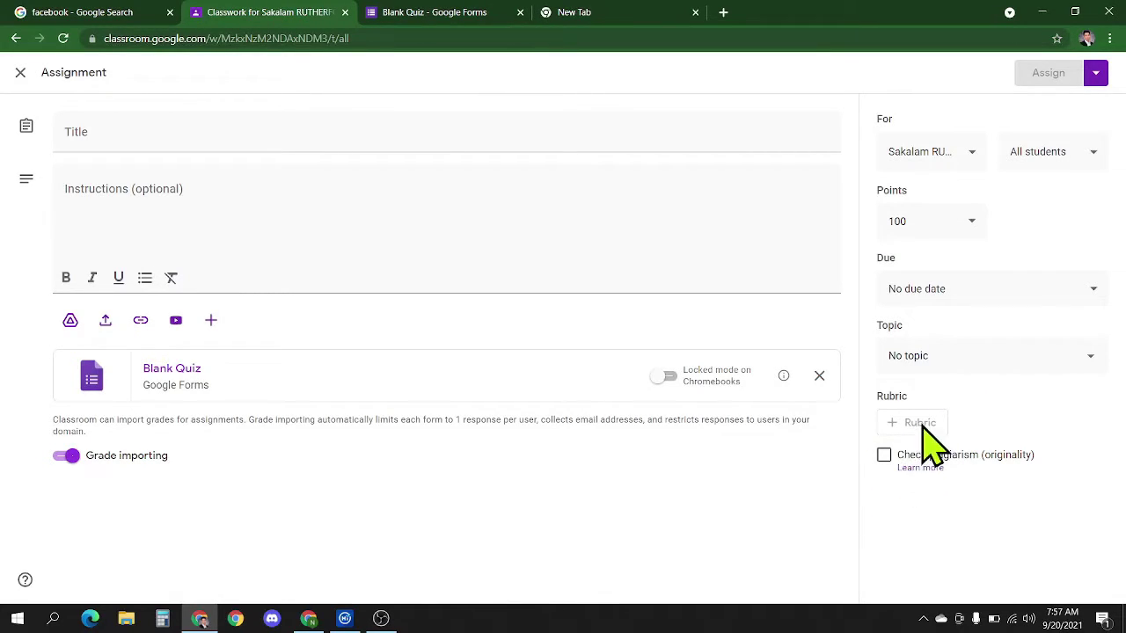
- Set the assignment's due date in Classroom to Sep 21, 2021 at 11:59 PM
{"action": "left_click", "coordinate": [972, 290]}
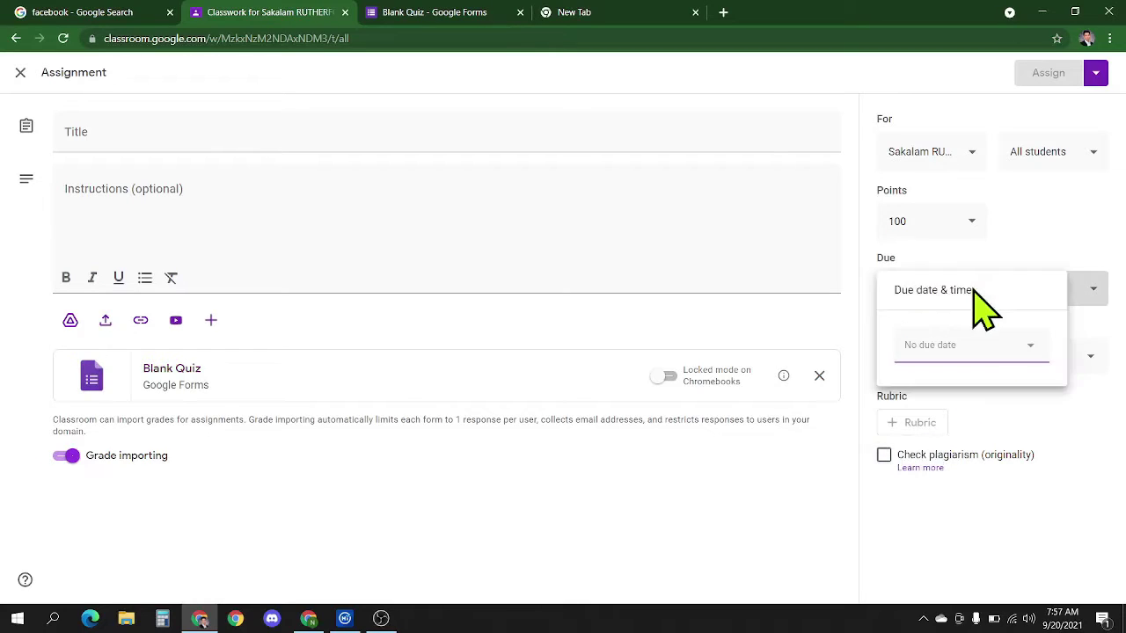
{"action": "left_click", "coordinate": [1032, 348]}
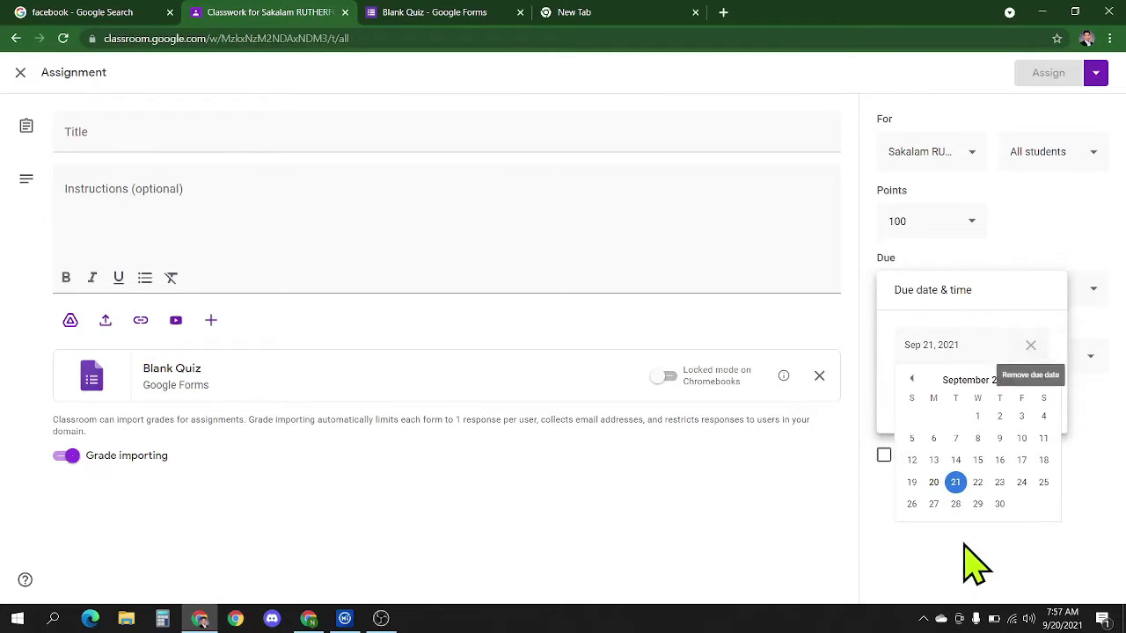
{"action": "left_click", "coordinate": [956, 485]}
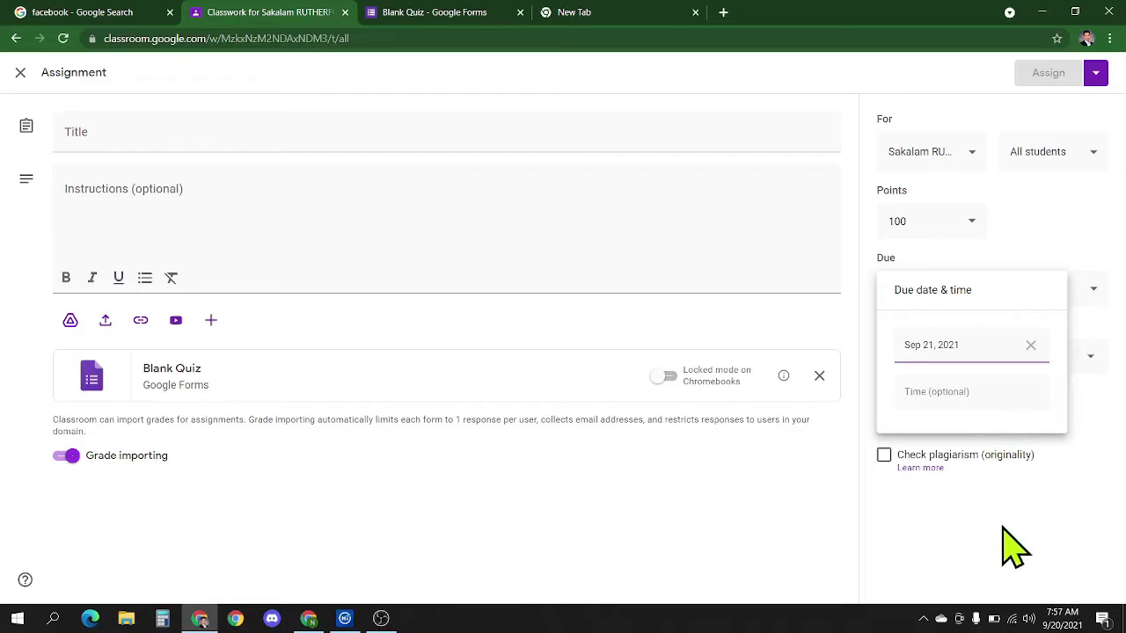
{"action": "left_click", "coordinate": [956, 394]}
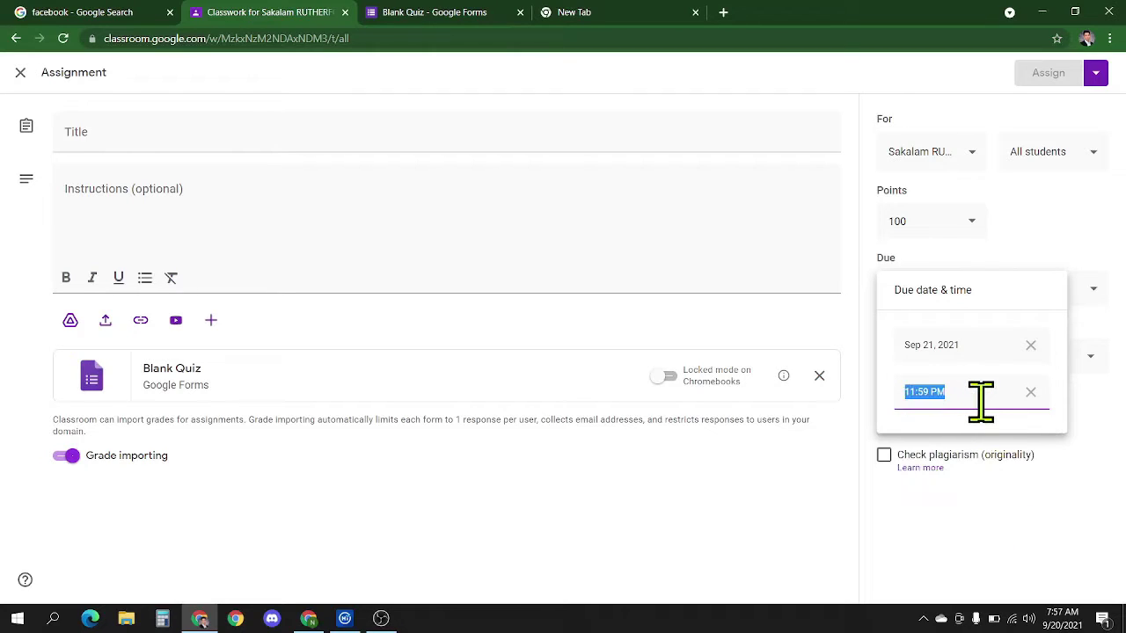
{"action": "left_click", "coordinate": [988, 484]}
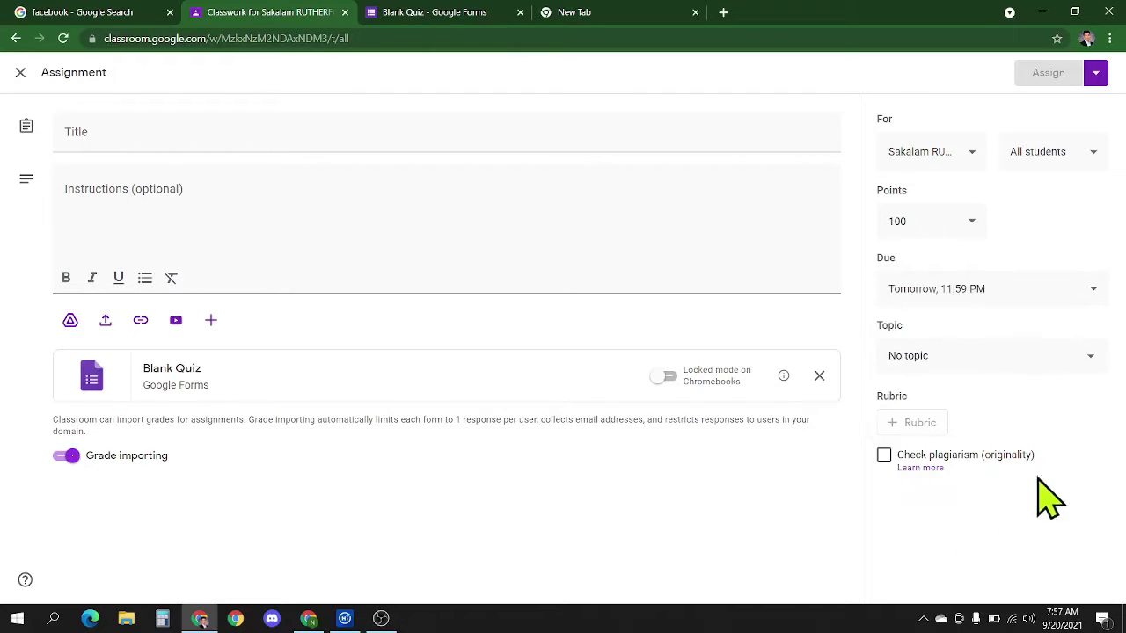
- Title the assignment "ESSAY LESSON 1 APPLIED CHEMISTRY" and enter the instructions "FOLLOW THE INSTRUCTIONS ON GOOGLE FORMS"
{"action": "left_click", "coordinate": [146, 141]}
{"action": "type", "text": "ESSAY LESSON 1 APPLIED CHEMISTRY"}
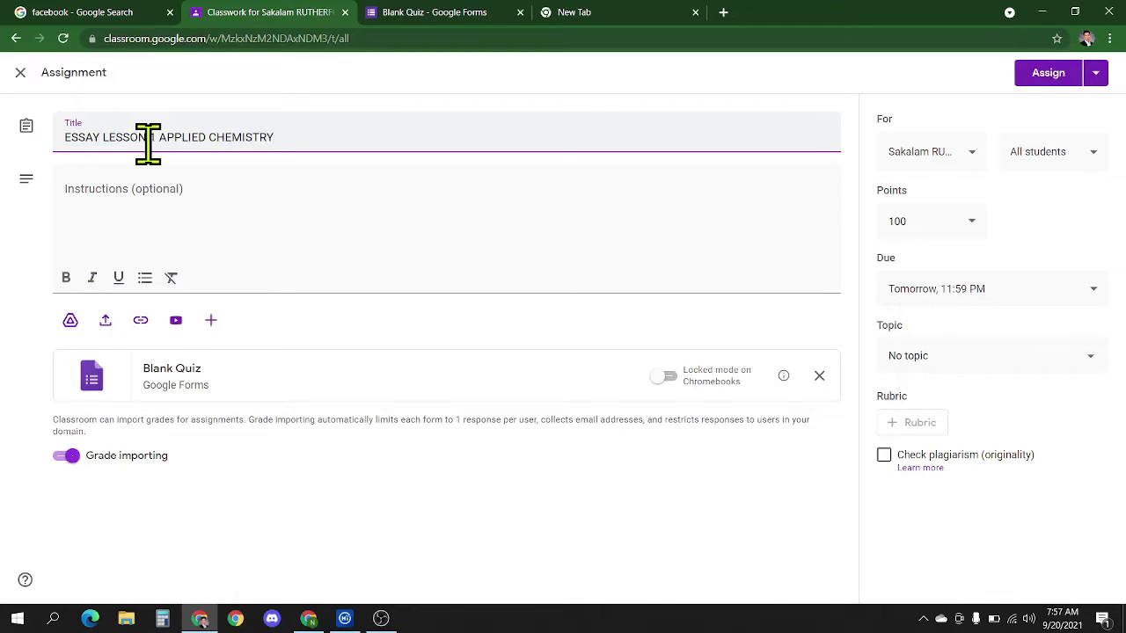
{"action": "left_click", "coordinate": [127, 231]}
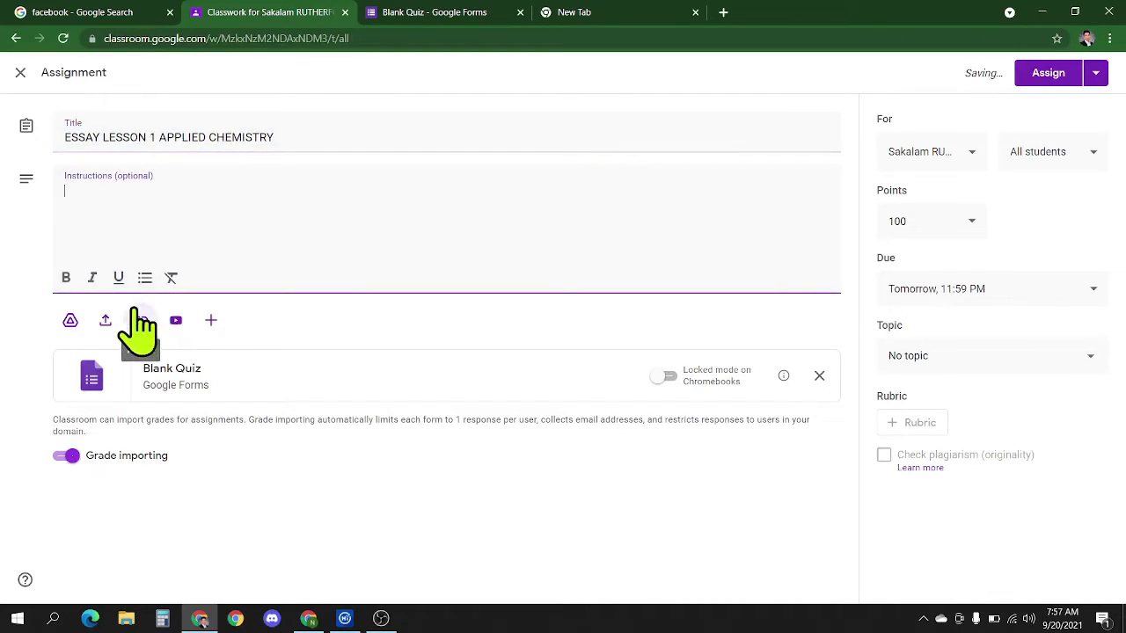
{"action": "type", "text": "FOL"}
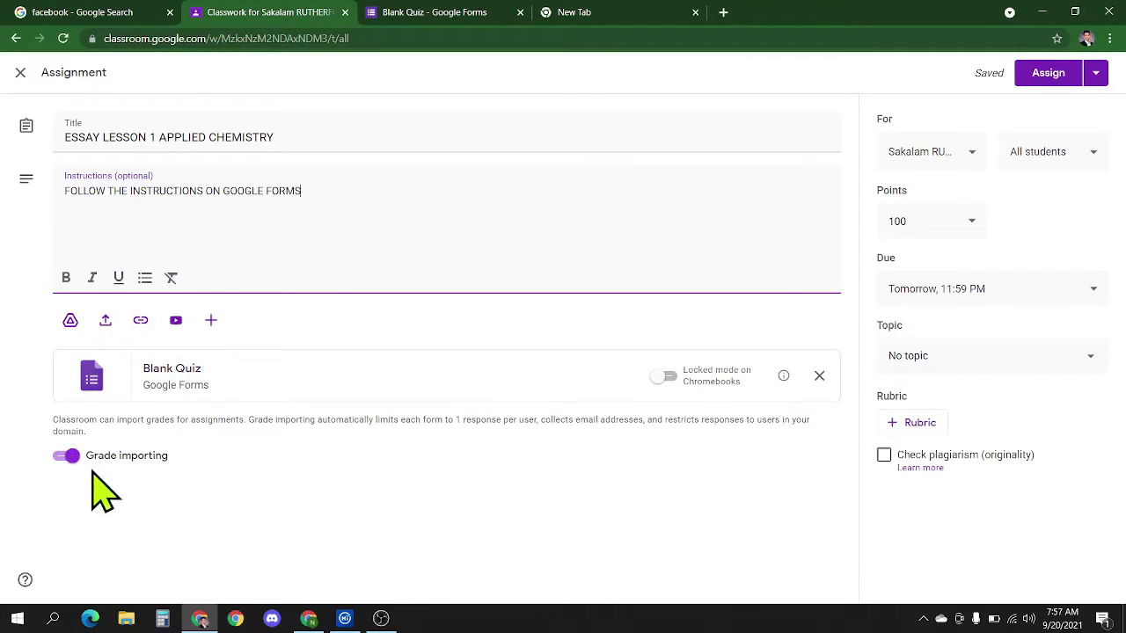
- Assign the essay assignment to all students in the class
{"action": "left_click", "coordinate": [1050, 85]}
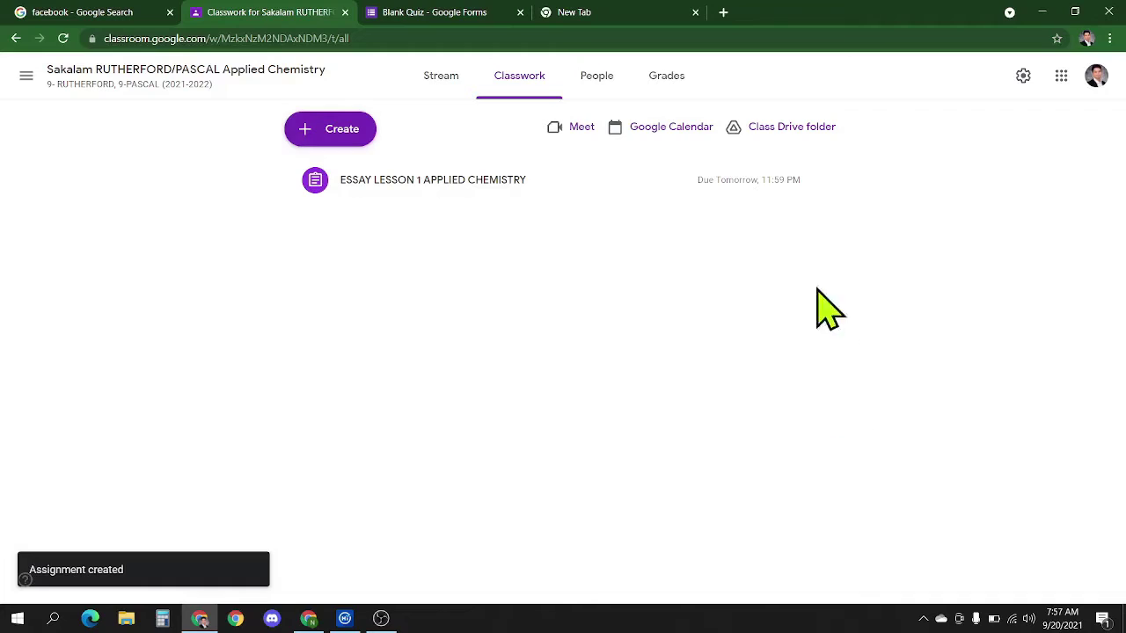
- Switch to the student's browser window and open the Sakalam RUTHERFORD/PASCAL Applied Chemistry class in Google Classroom
{"action": "left_click", "coordinate": [310, 619]}
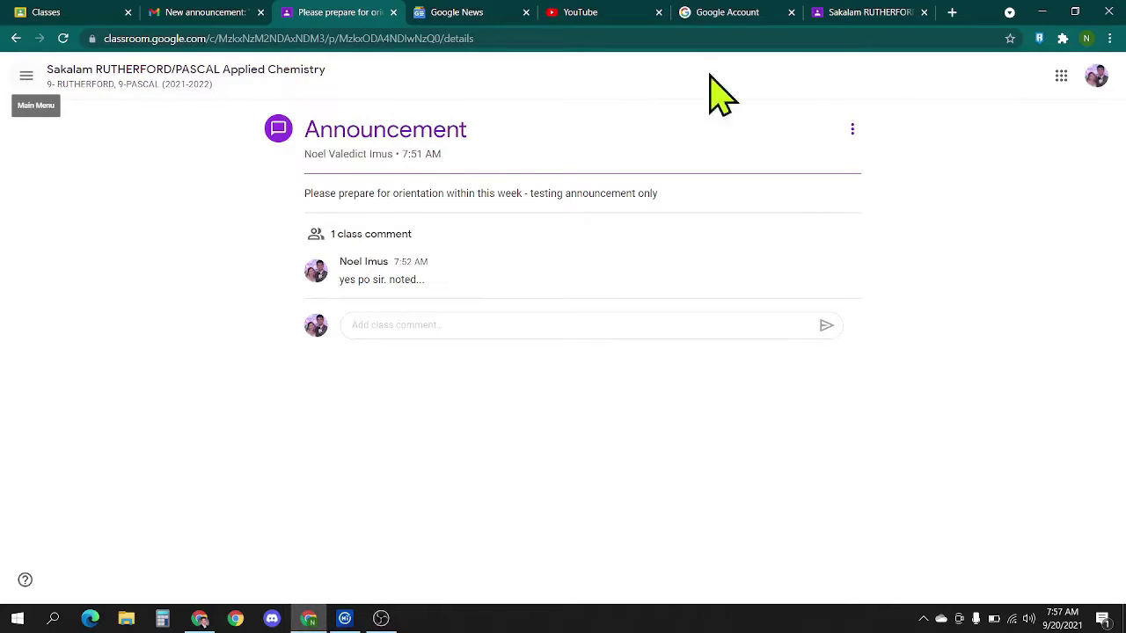
{"action": "left_click", "coordinate": [1062, 78]}
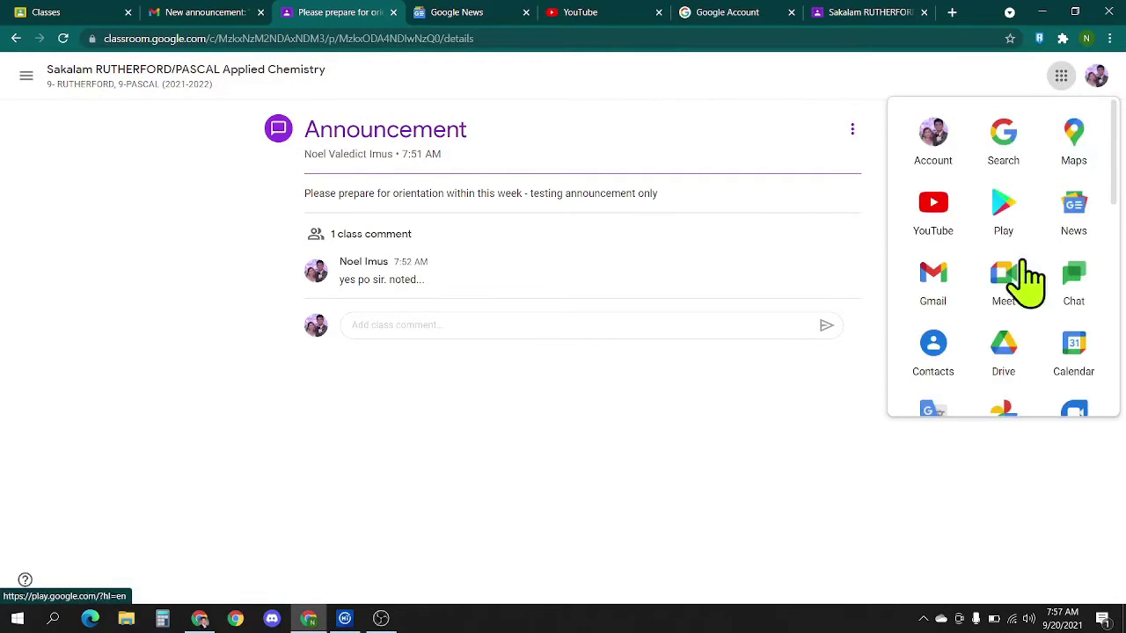
{"action": "scroll", "coordinate": [1026, 326], "scroll_direction": "down", "scroll_amount": 3}
{"action": "scroll", "coordinate": [1031, 347], "scroll_direction": "down", "scroll_amount": 5}
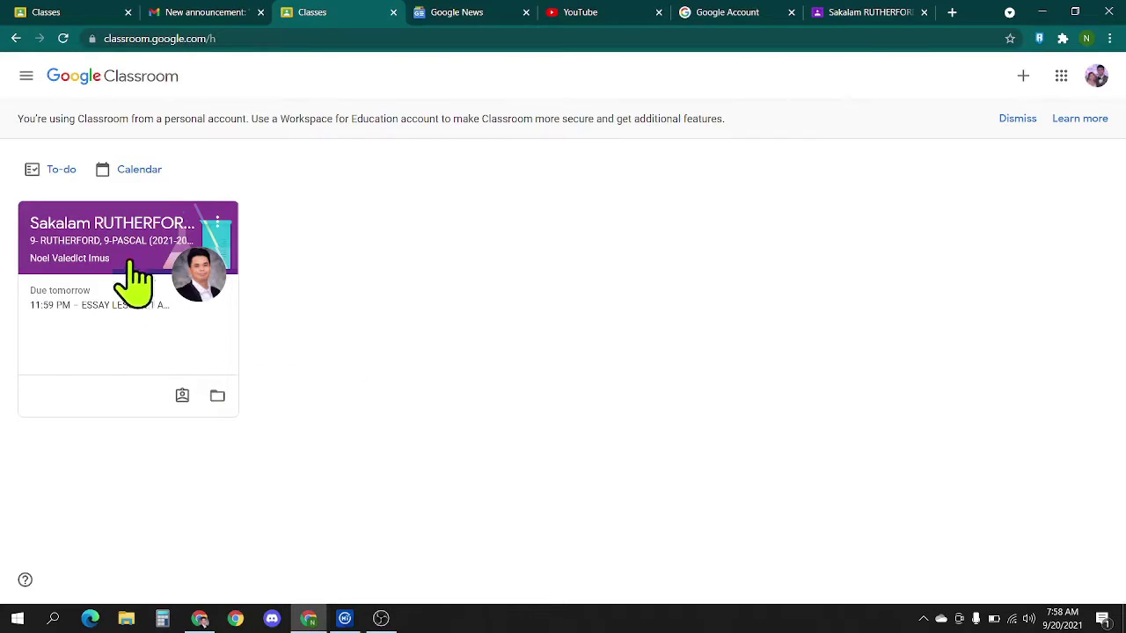
{"action": "left_click", "coordinate": [118, 238]}
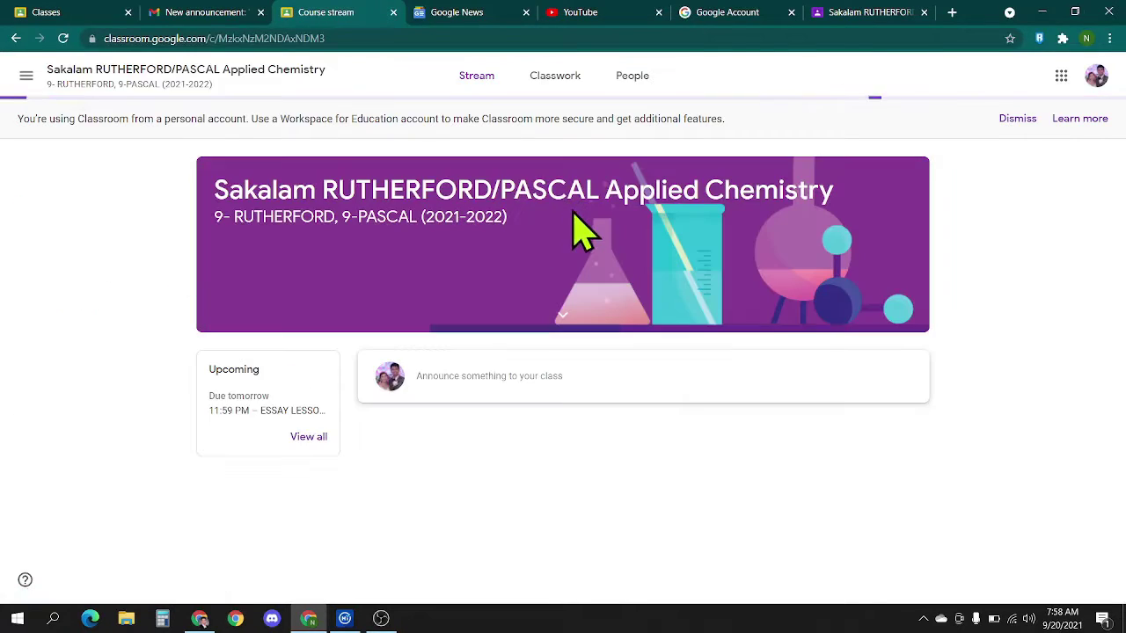
- Open the ESSAY LESSON 1 APPLIED CHEMISTRY assignment from the class stream and dismiss the tip about adding files
{"action": "scroll", "coordinate": [466, 264], "scroll_direction": "down", "scroll_amount": 1}
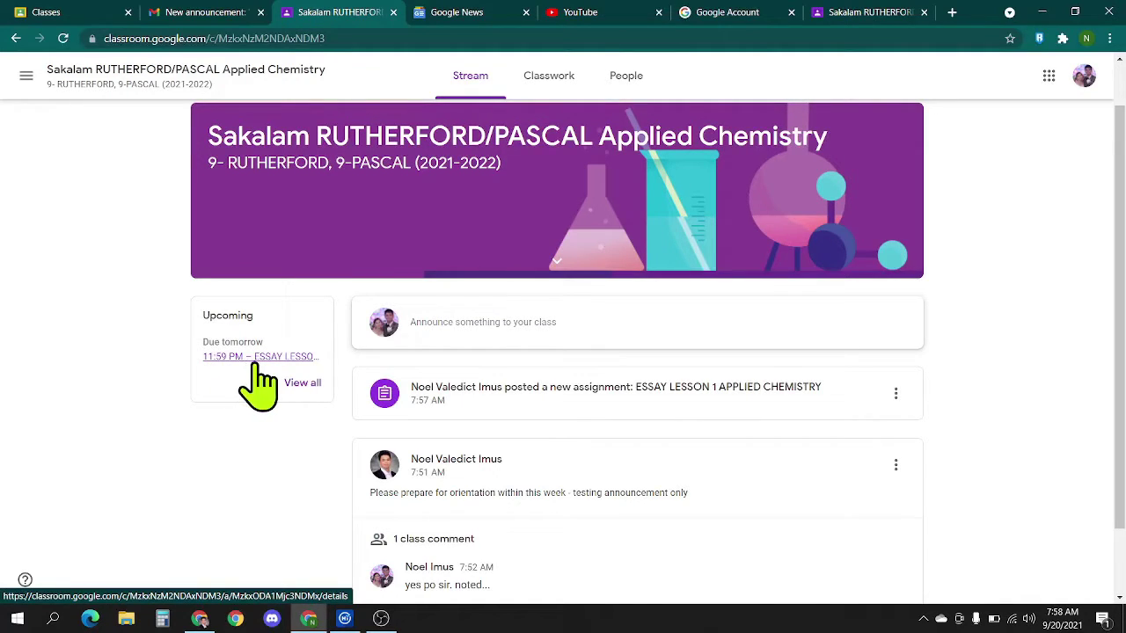
{"action": "scroll", "coordinate": [695, 423], "scroll_direction": "down", "scroll_amount": 2}
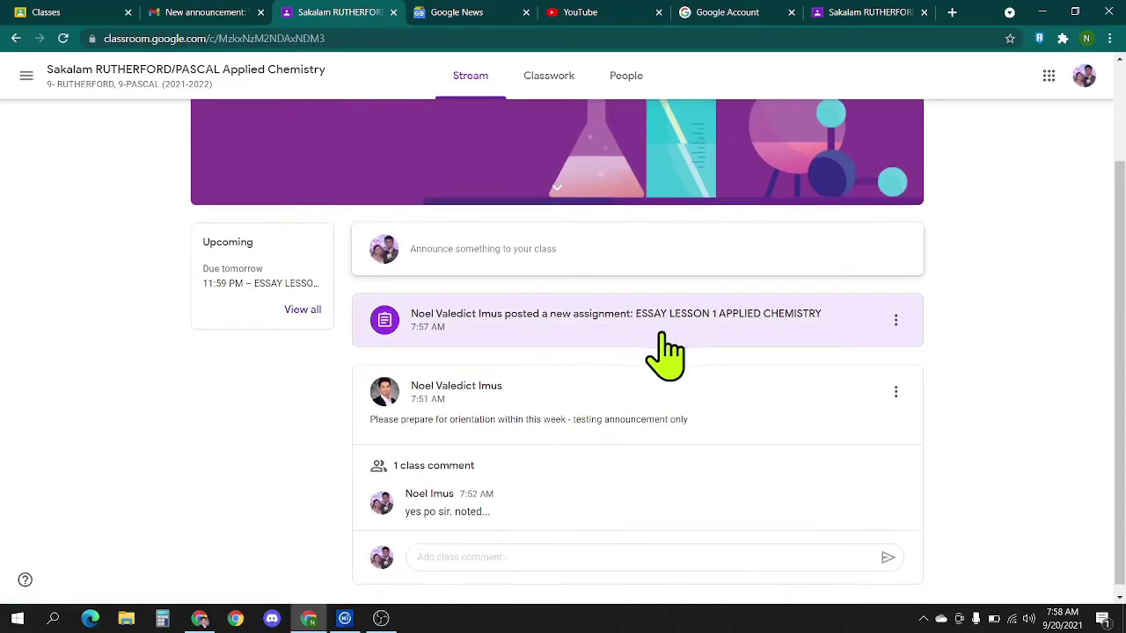
{"action": "left_click", "coordinate": [550, 340]}
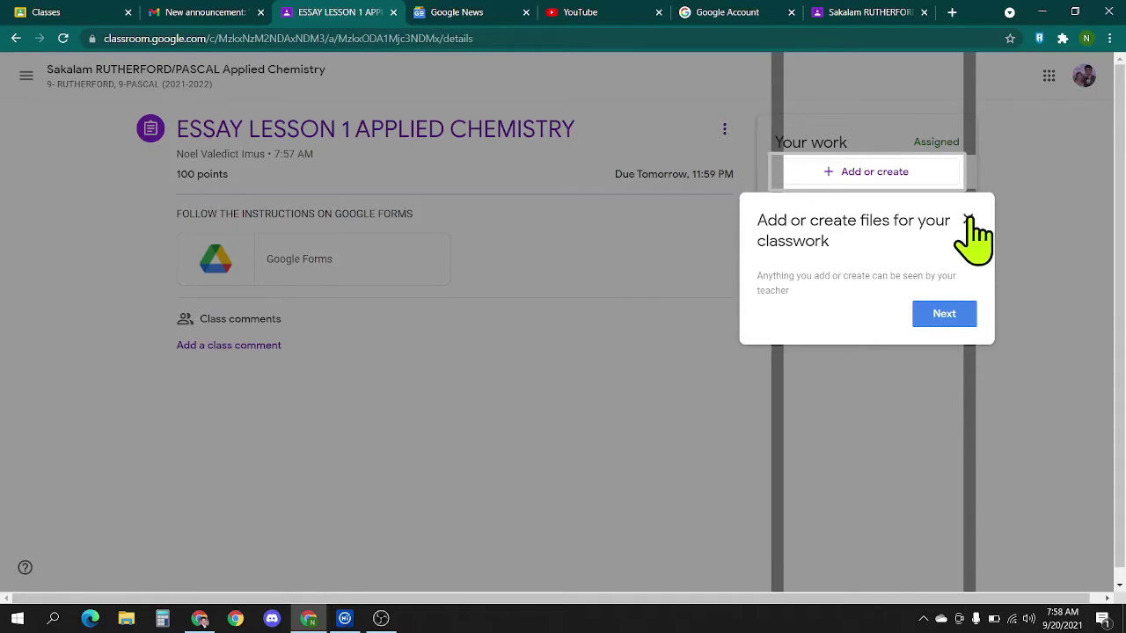
{"action": "left_click", "coordinate": [969, 220]}
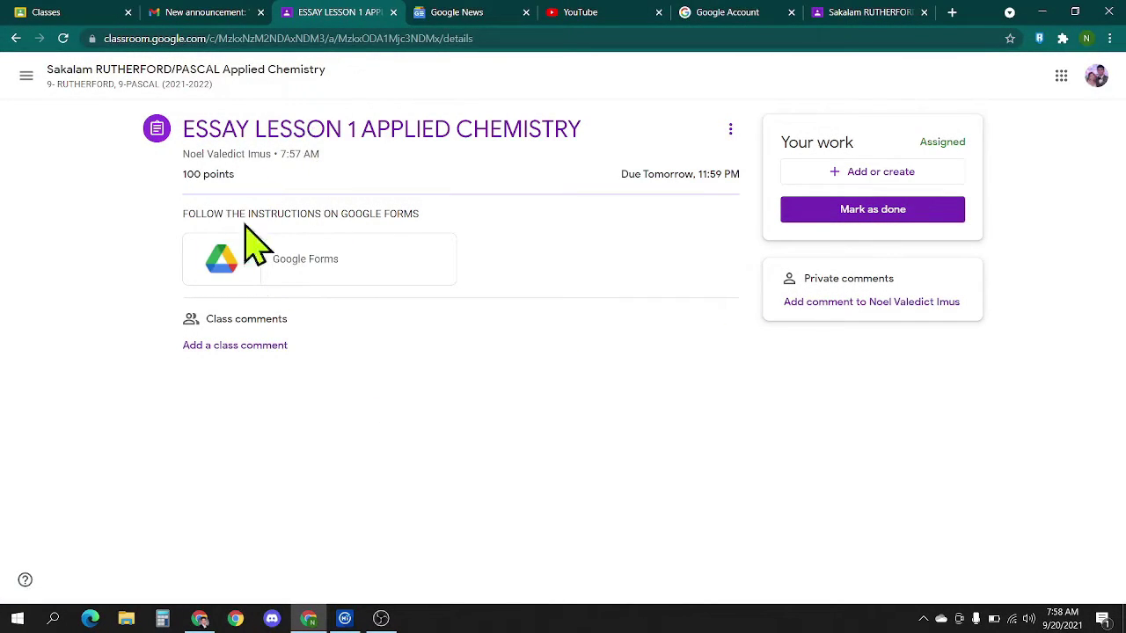
- Complete the attached ESSAY form with the student's email and the sample answer "alfnasnsak ioasfoiasof asjkd vajbdvjadjvnadlkvnadsjkvnjakddjn", and submit it
{"action": "left_click", "coordinate": [342, 268]}
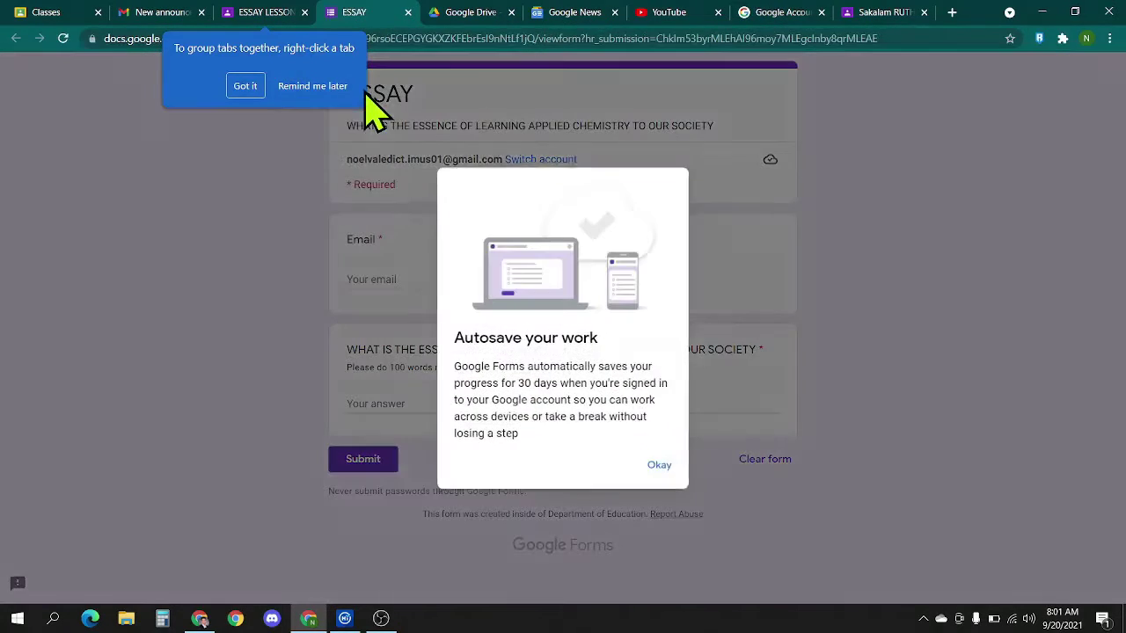
{"action": "left_click", "coordinate": [664, 473]}
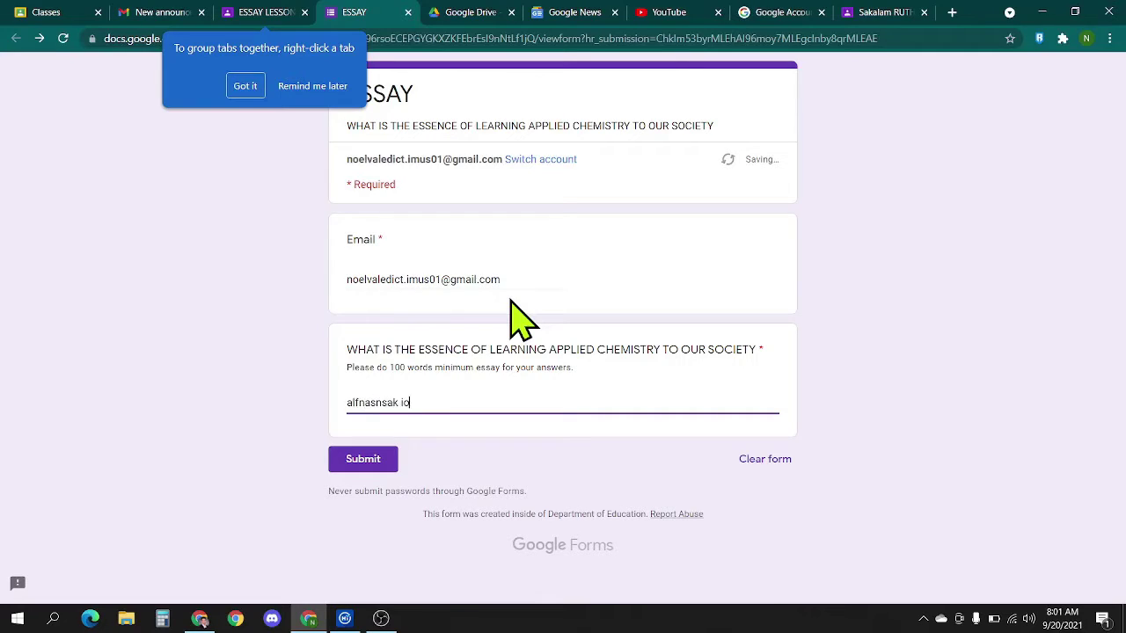
{"action": "type", "text": "sjkd"}
{"action": "key", "text": "Return"}
{"action": "type", "text": "vajbdvjadjvnadlkvnadsjkvnjakddjn"}
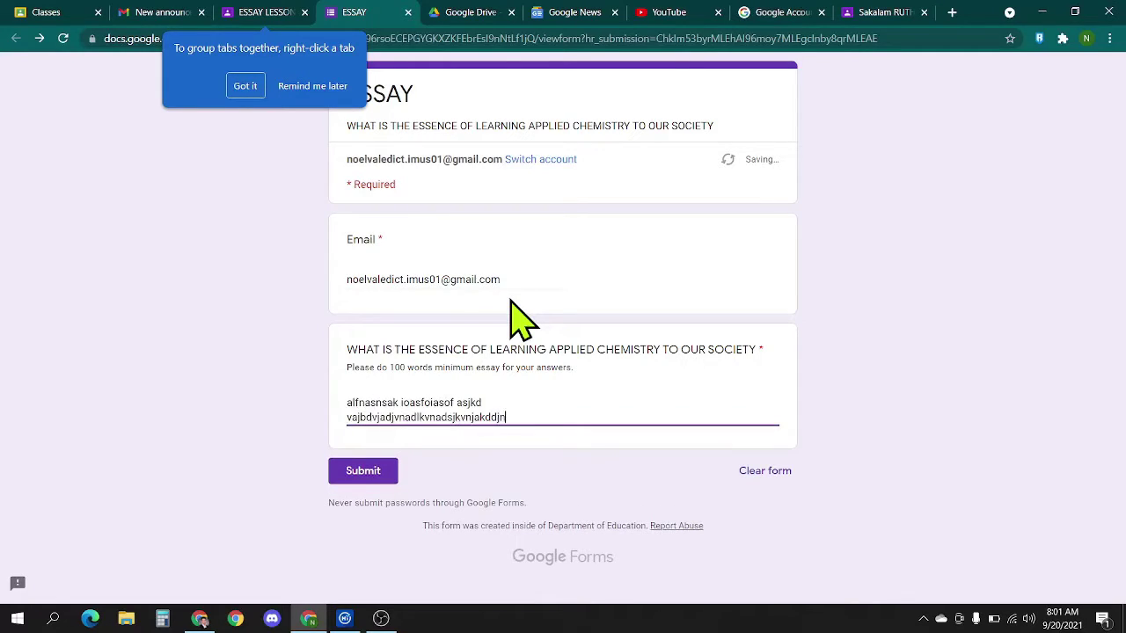
{"action": "key", "text": "Tab"}
{"action": "key", "text": "Return"}
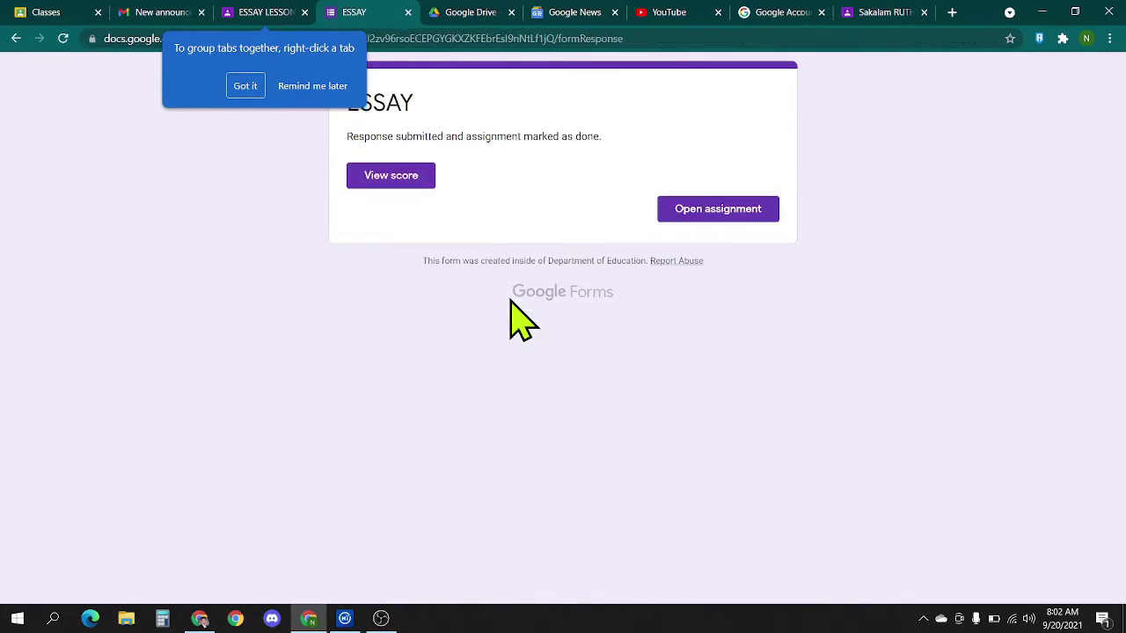
- Return from the submitted form to the Classroom assignment and unsubmit the work
{"action": "left_click", "coordinate": [723, 218]}
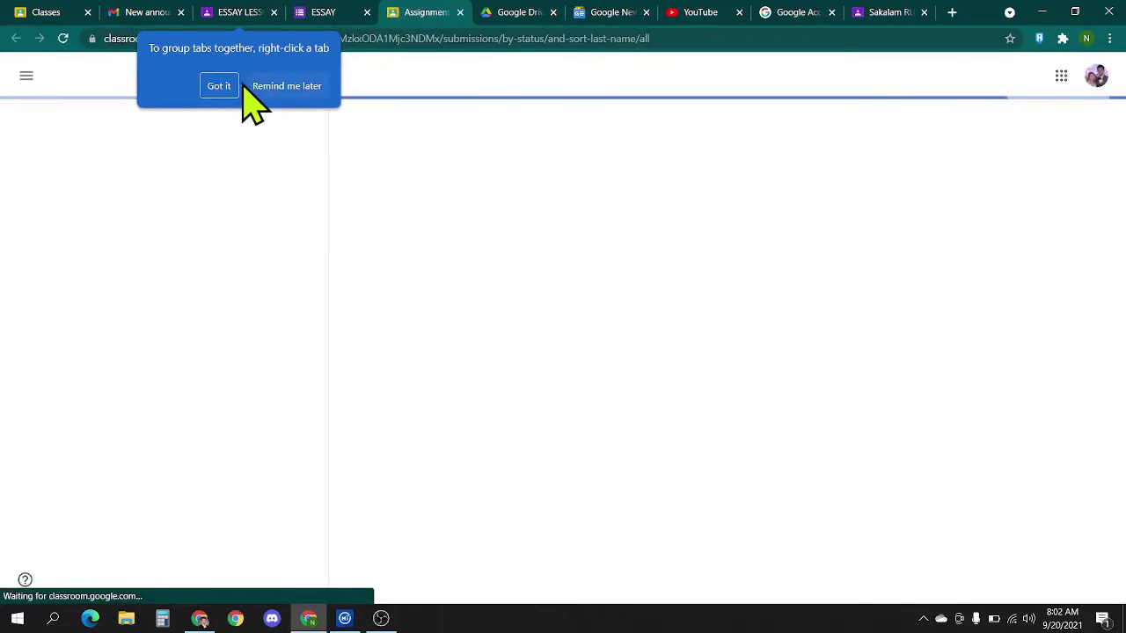
{"action": "left_click", "coordinate": [276, 89]}
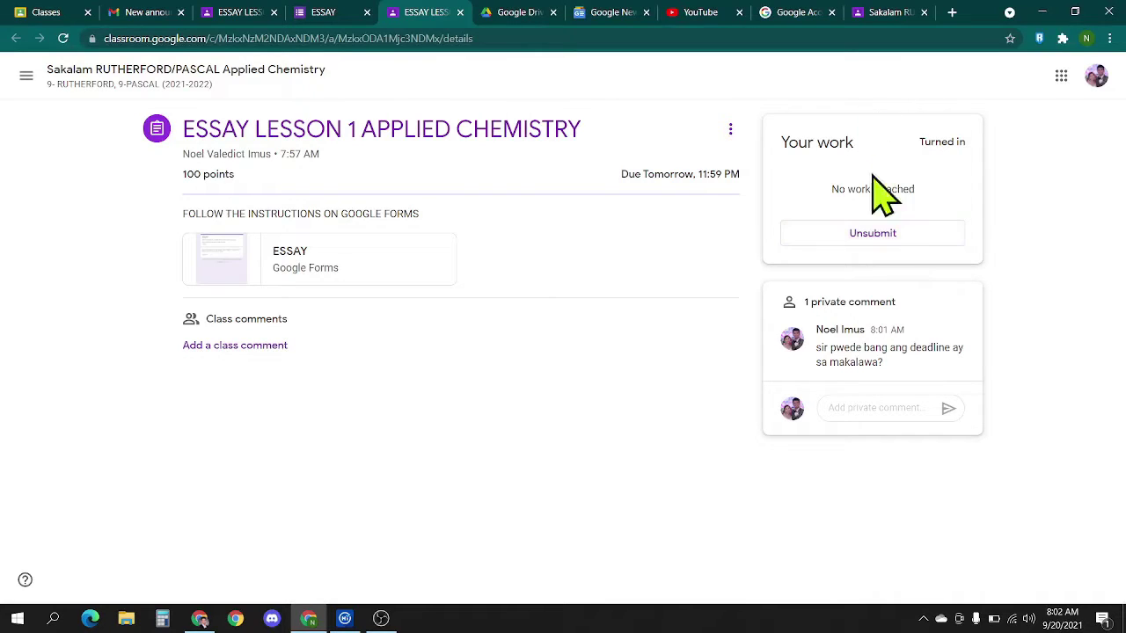
{"action": "left_click", "coordinate": [876, 236]}
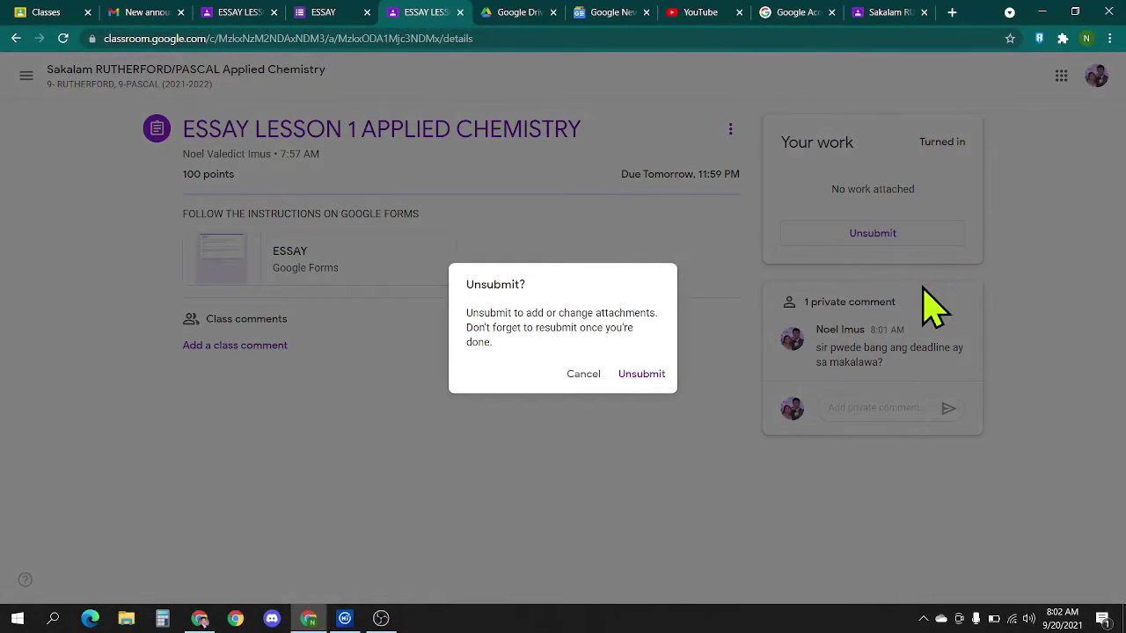
{"action": "left_click", "coordinate": [643, 376]}
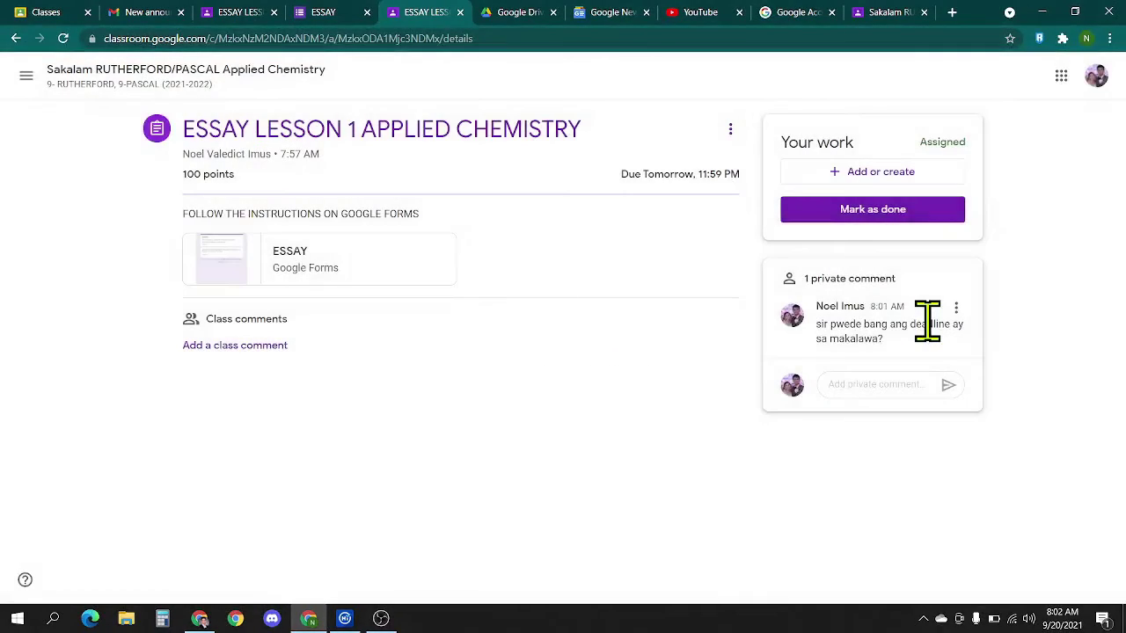
- Revisit the attached ESSAY form and mark the assignment as done without attaching any work
{"action": "left_click", "coordinate": [412, 268]}
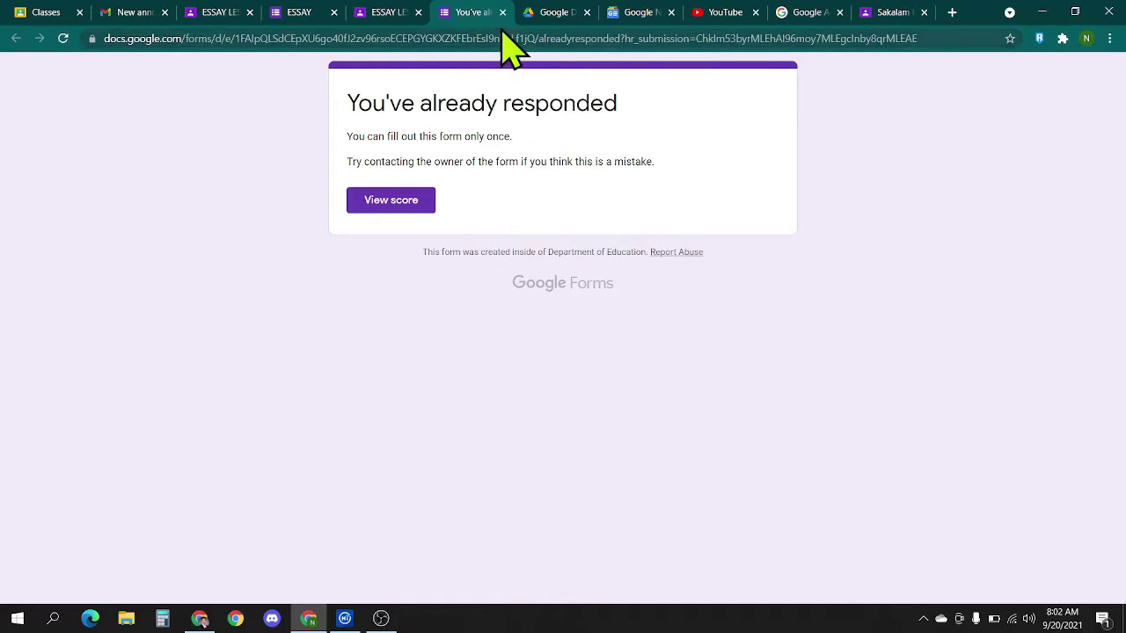
{"action": "left_click", "coordinate": [392, 14]}
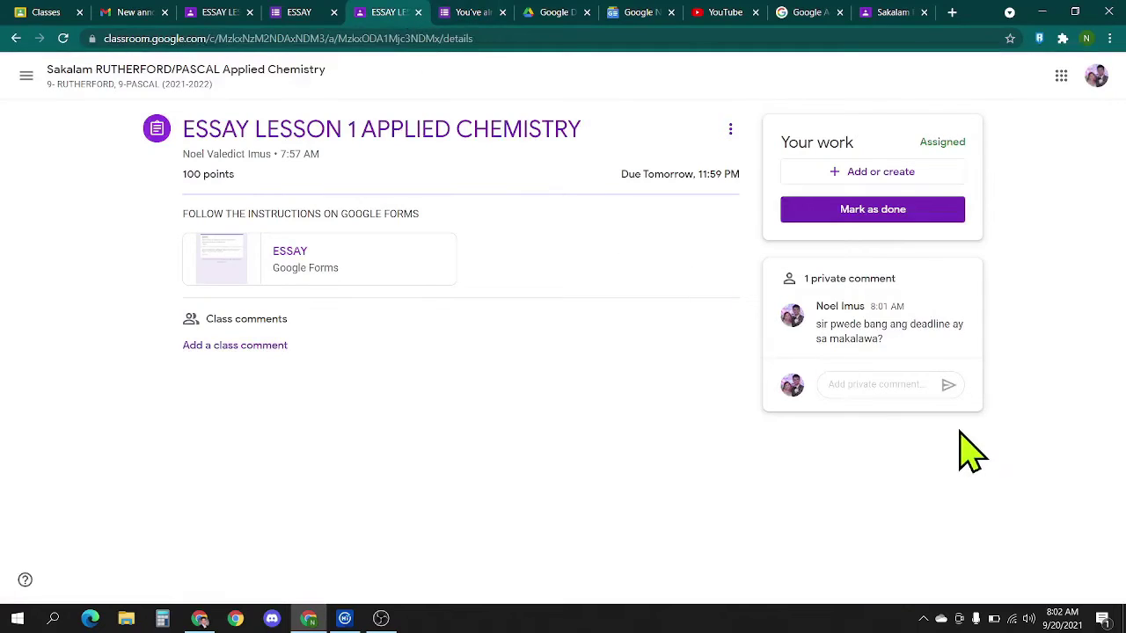
{"action": "left_click", "coordinate": [895, 219]}
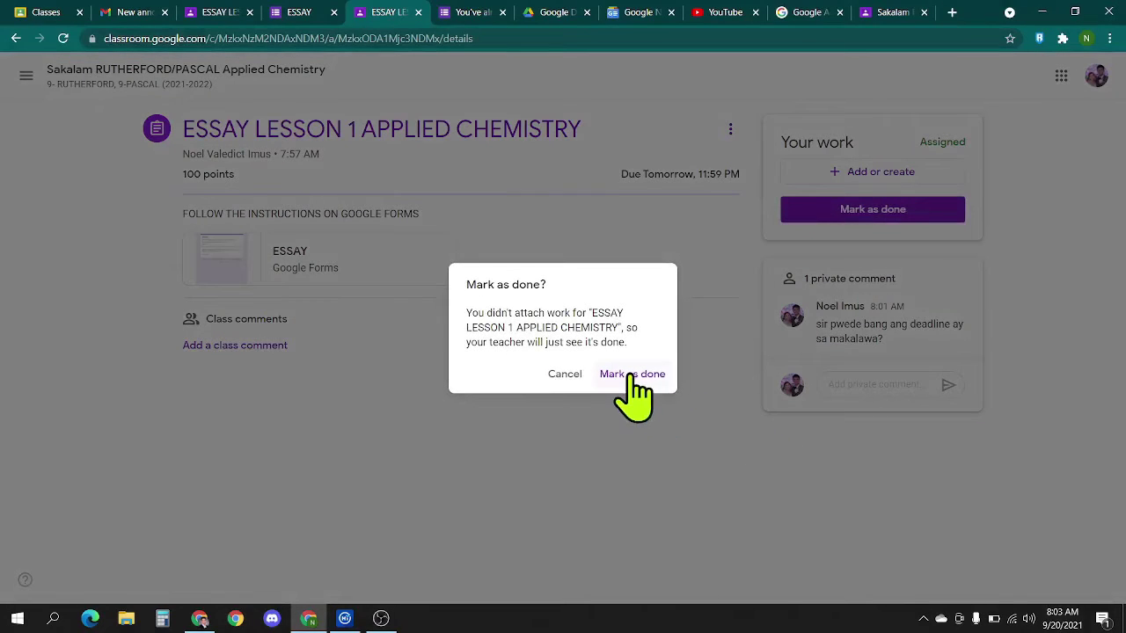
{"action": "left_click", "coordinate": [635, 376]}
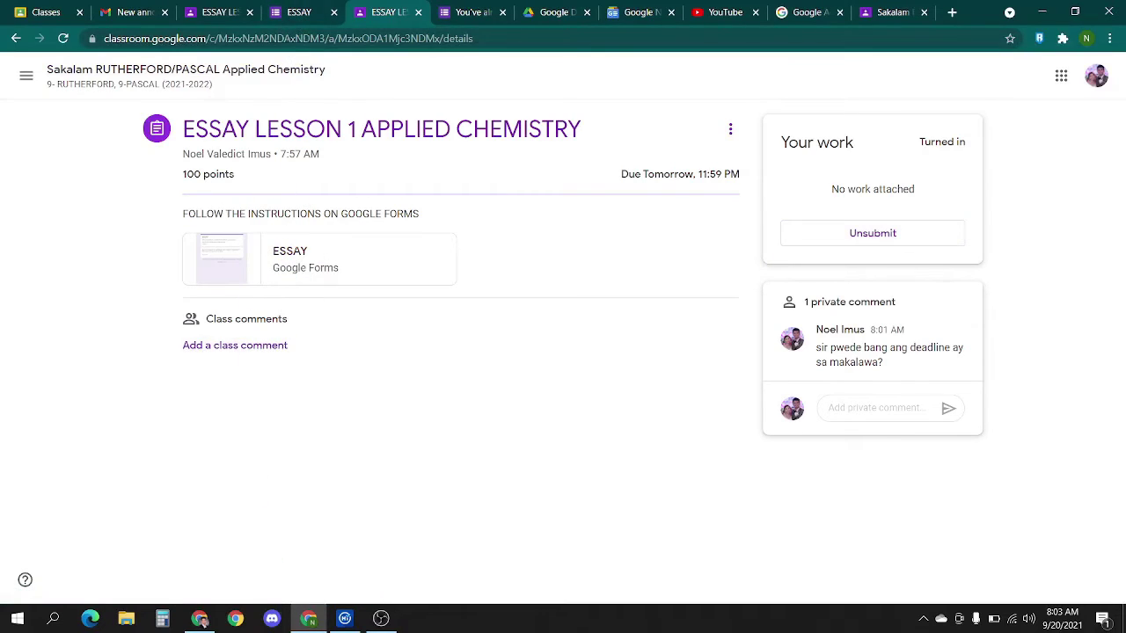
- Switch to the teacher's browser window and view the turned-in work for ESSAY LESSON 1 APPLIED CHEMISTRY
{"action": "left_click", "coordinate": [195, 620]}
{"action": "left_click", "coordinate": [222, 13]}
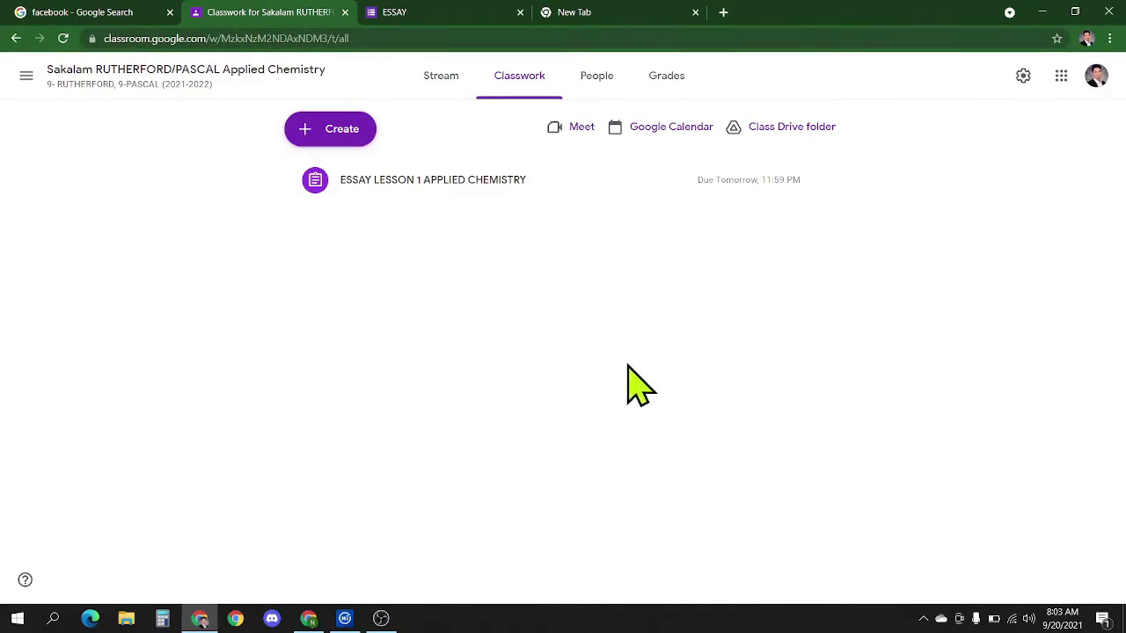
{"action": "left_click", "coordinate": [517, 79]}
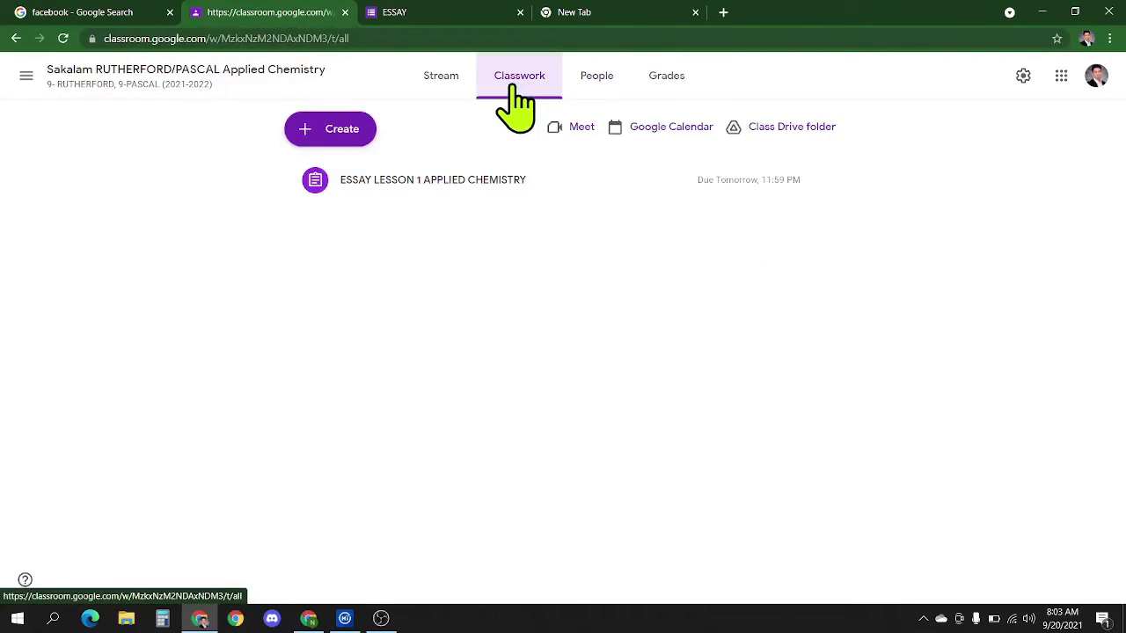
{"action": "left_click", "coordinate": [498, 197]}
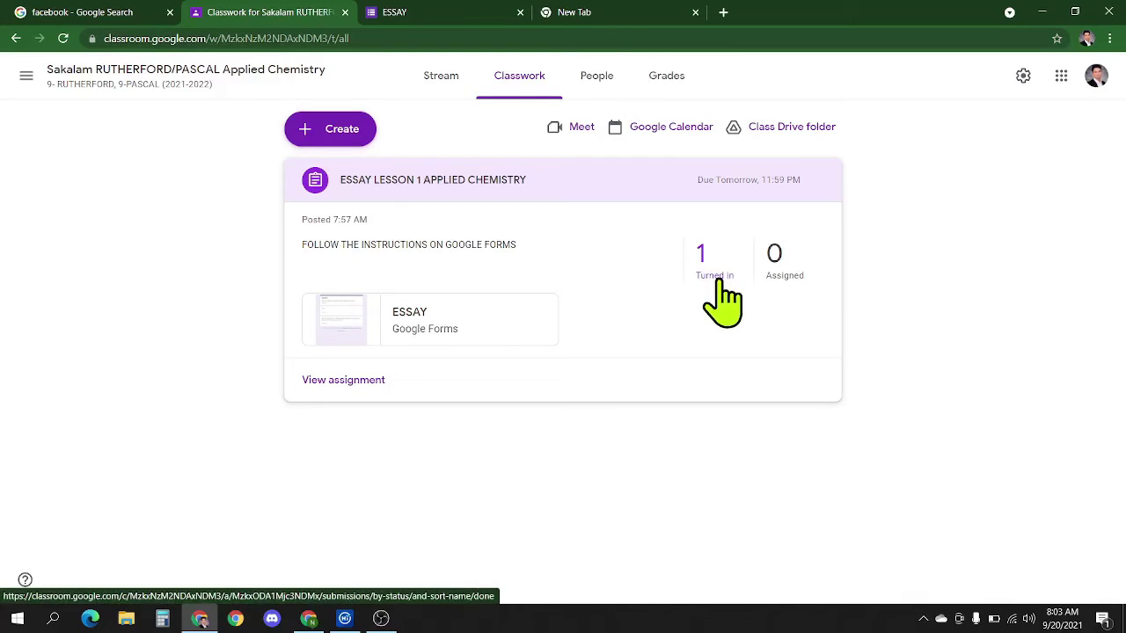
{"action": "left_click", "coordinate": [723, 286]}
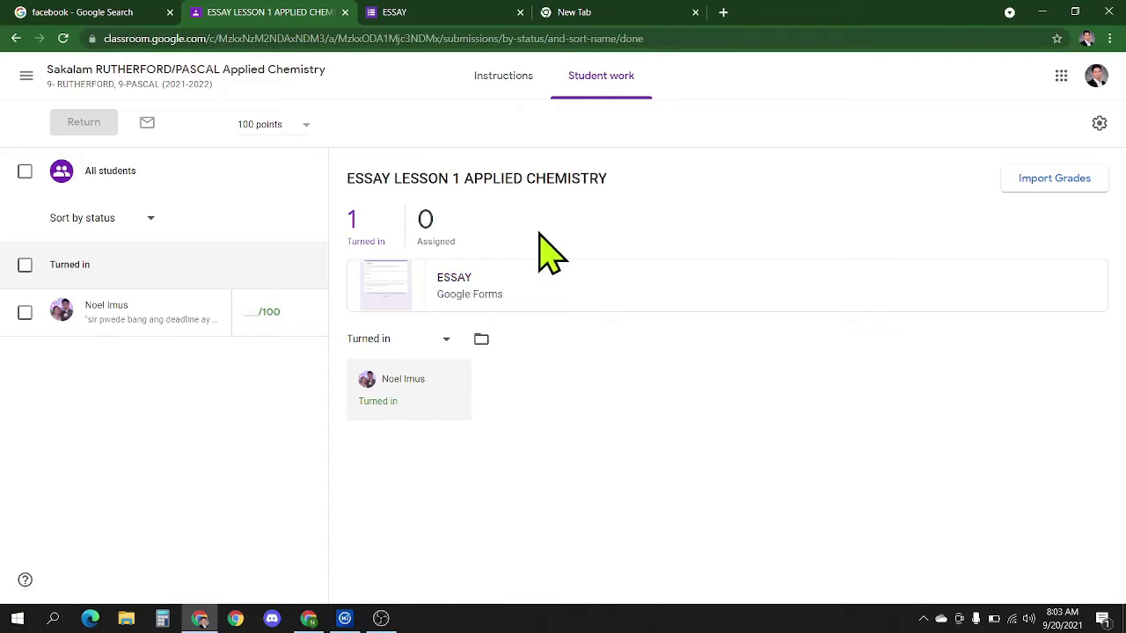
- Open the student's submission and reply to the private comment with "sorry di pwede"
{"action": "left_click", "coordinate": [106, 308]}
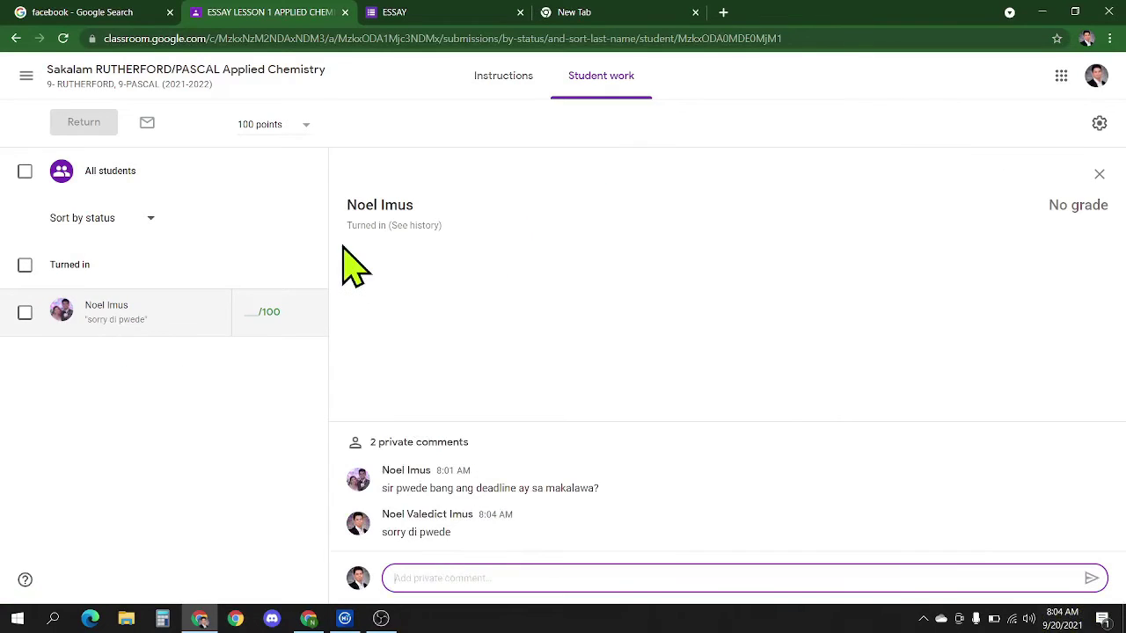
{"action": "left_click", "coordinate": [505, 265]}
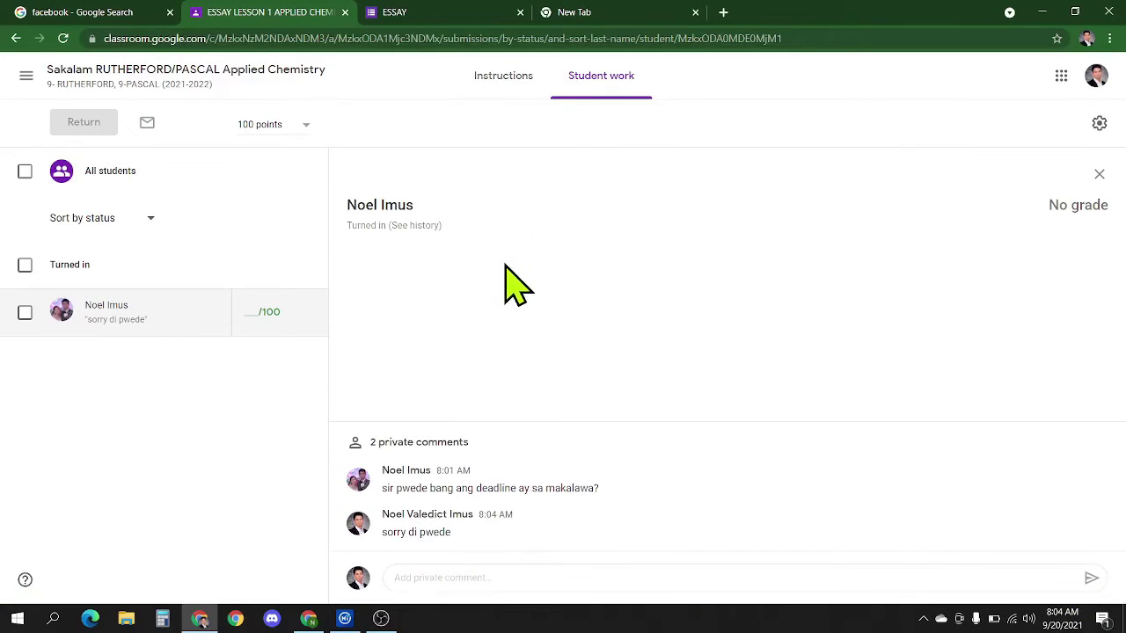
- Open the attached ESSAY form for editing from the assignment's instructions and review the summary of its responses
{"action": "left_click", "coordinate": [516, 95]}
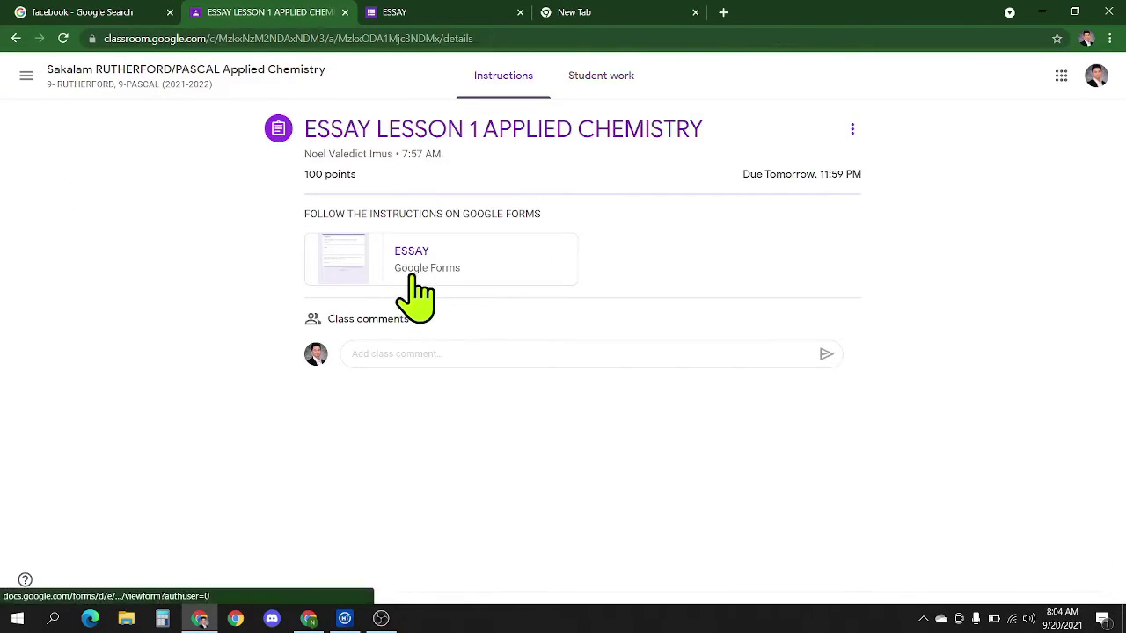
{"action": "left_click", "coordinate": [395, 281]}
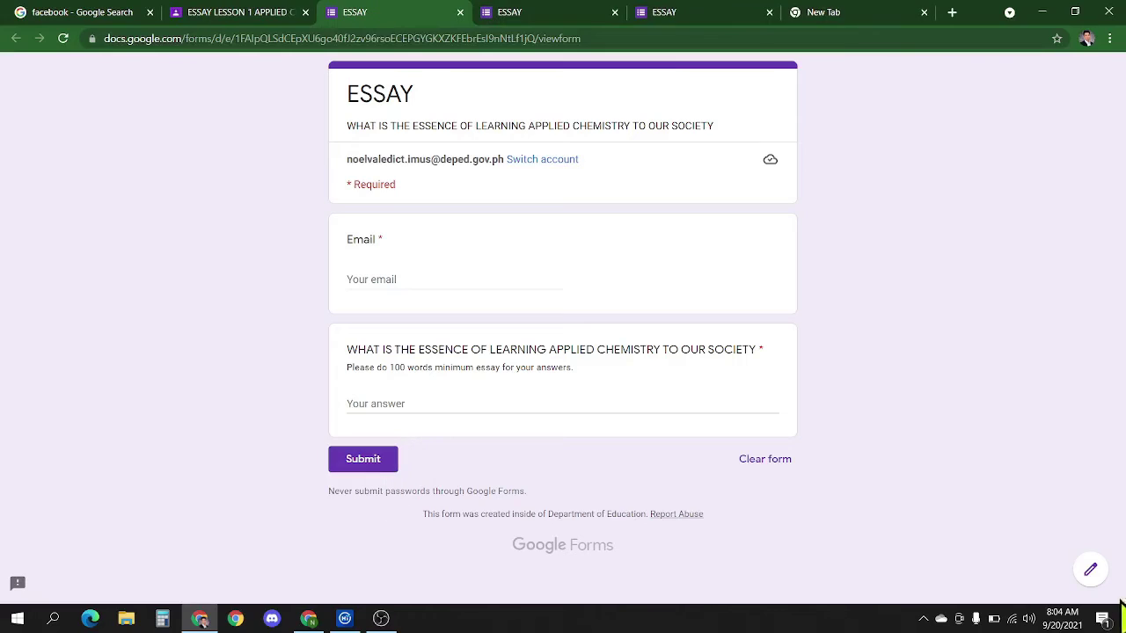
{"action": "left_click", "coordinate": [1090, 570]}
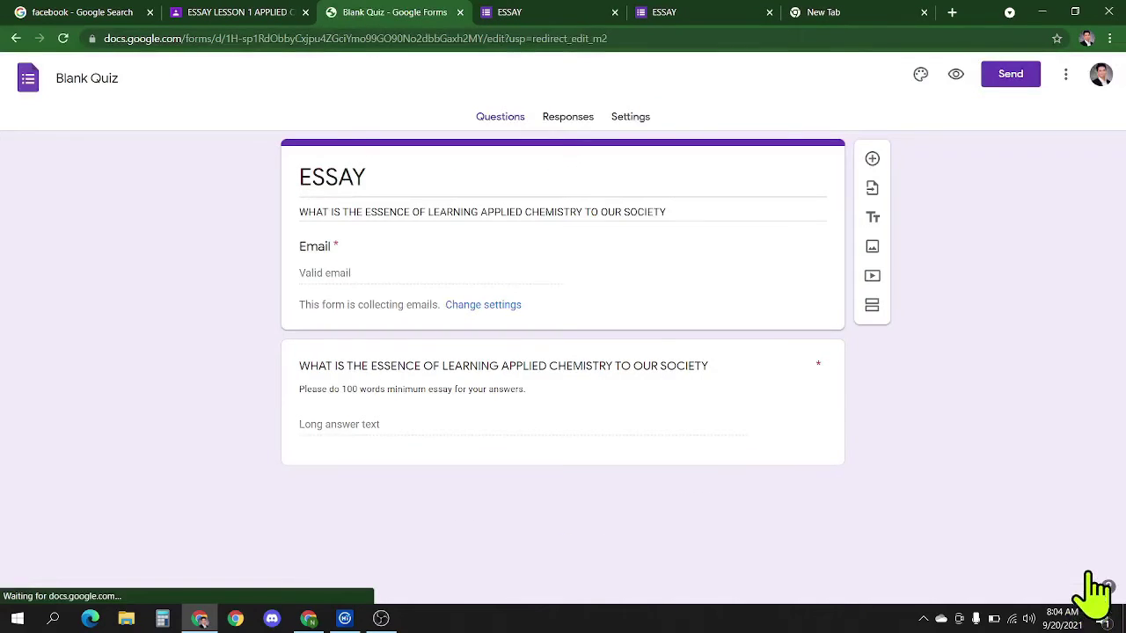
{"action": "left_click", "coordinate": [568, 117]}
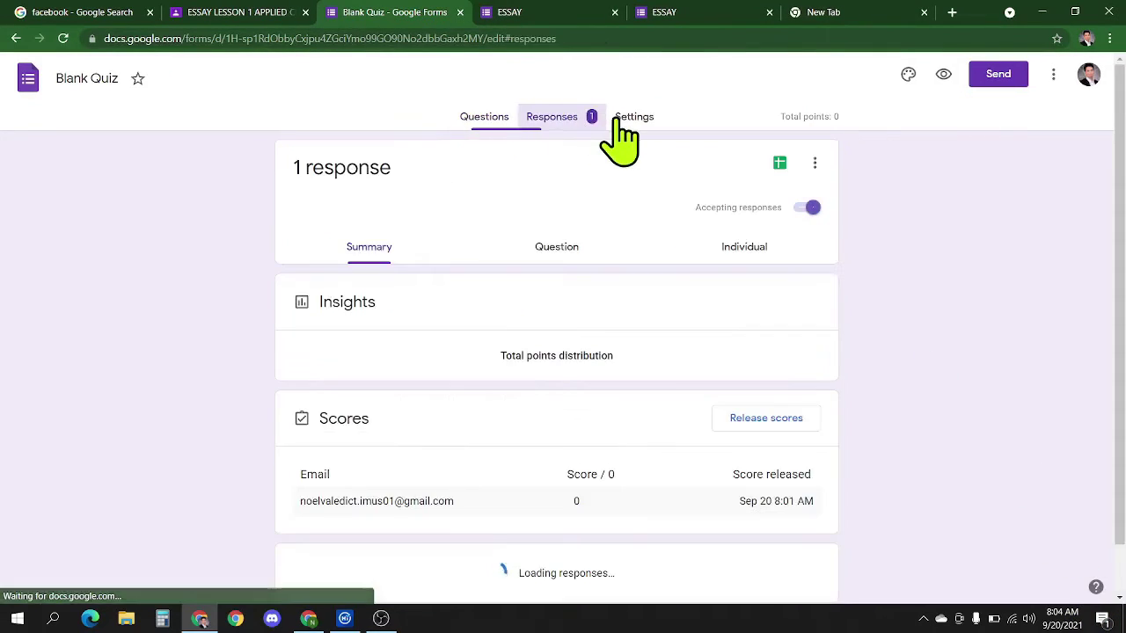
{"action": "scroll", "coordinate": [713, 261], "scroll_direction": "down", "scroll_amount": 4}
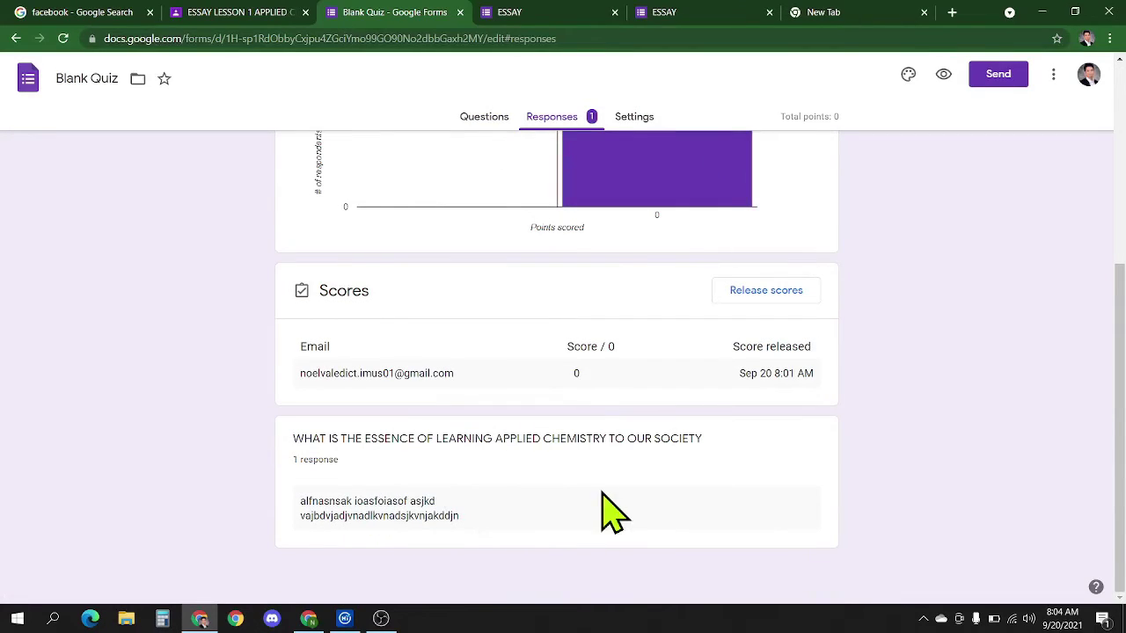
{"action": "scroll", "coordinate": [528, 506], "scroll_direction": "up", "scroll_amount": 3}
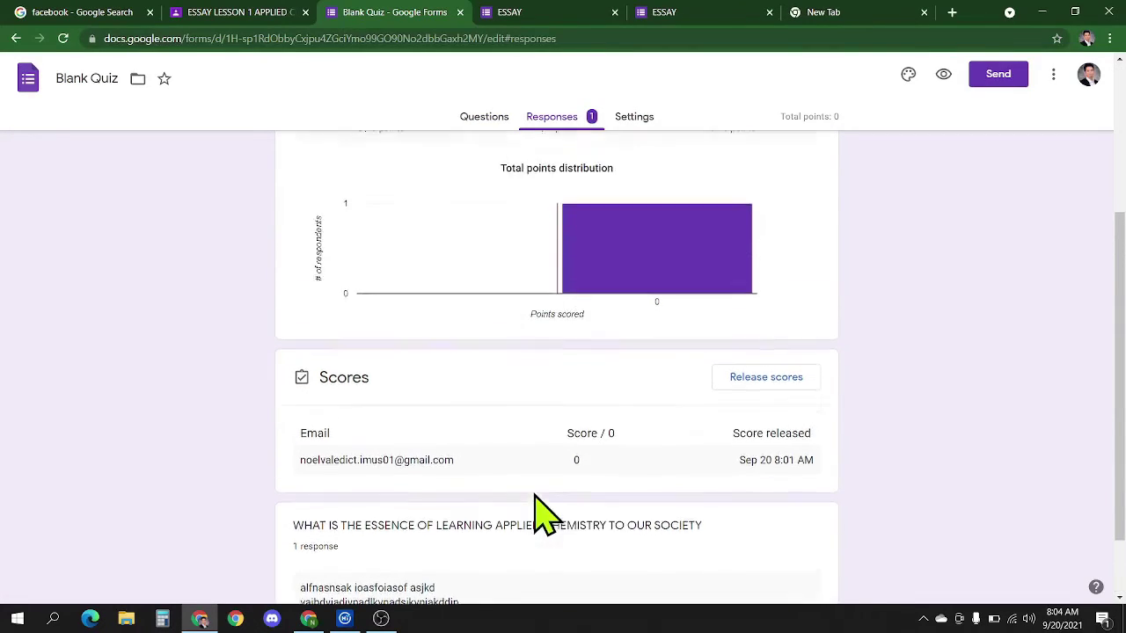
{"action": "scroll", "coordinate": [666, 236], "scroll_direction": "up", "scroll_amount": 1}
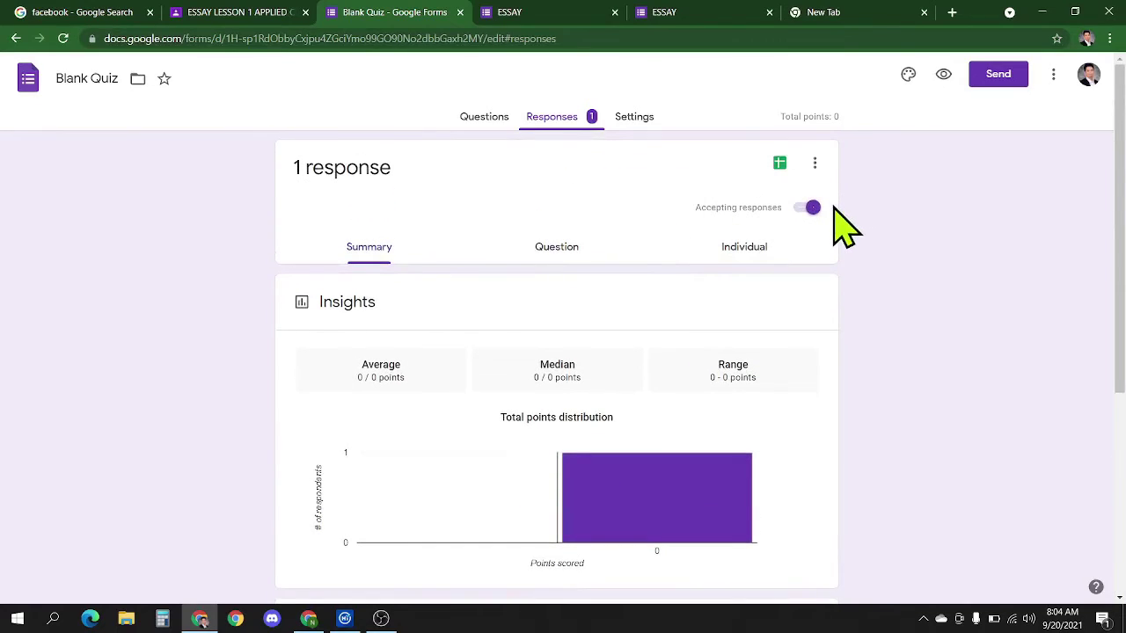
- View the student's individual response to the essay question
{"action": "scroll", "coordinate": [843, 226], "scroll_direction": "down", "scroll_amount": 1}
{"action": "left_click", "coordinate": [721, 199]}
{"action": "scroll", "coordinate": [634, 316], "scroll_direction": "down", "scroll_amount": 3}
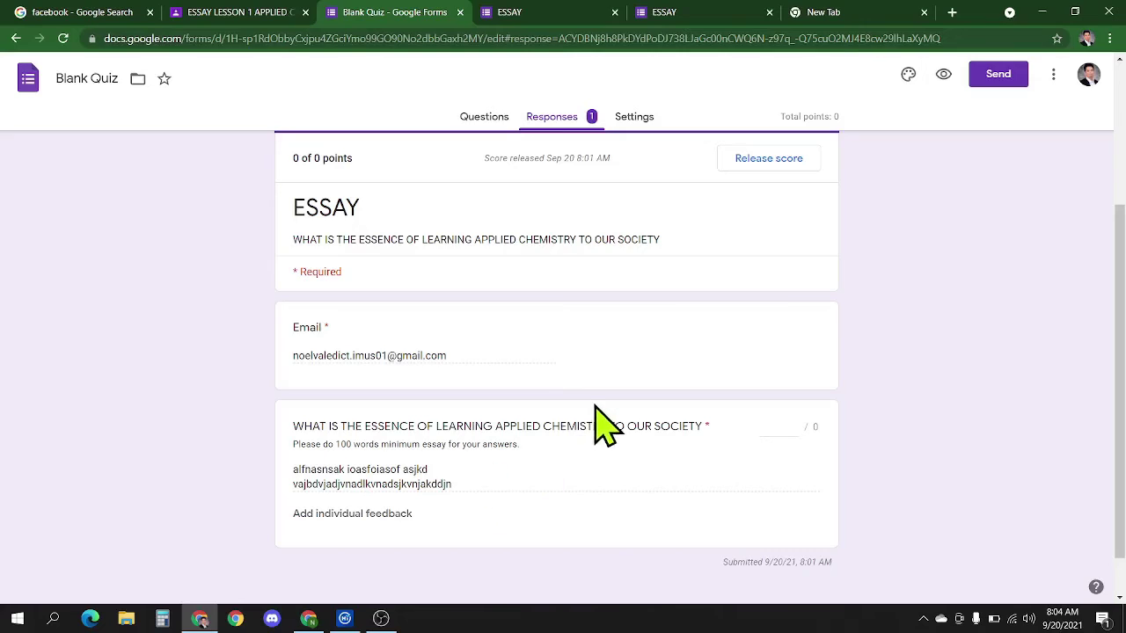
- Go back to the student's submission for ESSAY LESSON 1 APPLIED CHEMISTRY and grade it 89 out of 100
{"action": "scroll", "coordinate": [604, 427], "scroll_direction": "up", "scroll_amount": 1}
{"action": "scroll", "coordinate": [528, 466], "scroll_direction": "down", "scroll_amount": 2}
{"action": "scroll", "coordinate": [473, 422], "scroll_direction": "up", "scroll_amount": 2}
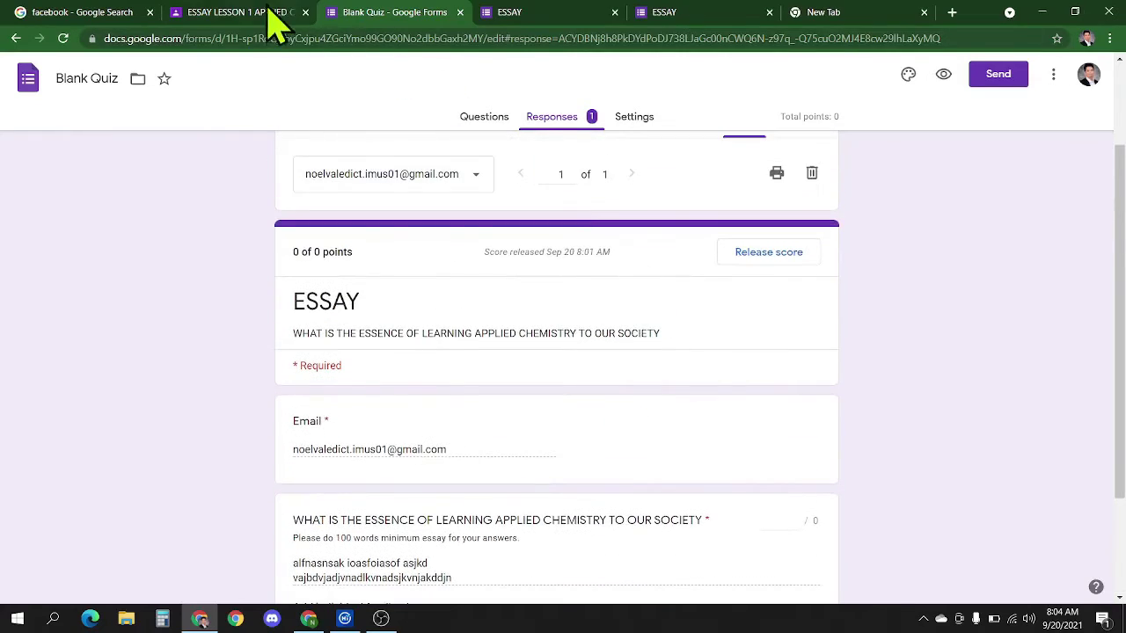
{"action": "left_click", "coordinate": [235, 13]}
{"action": "left_click", "coordinate": [261, 312]}
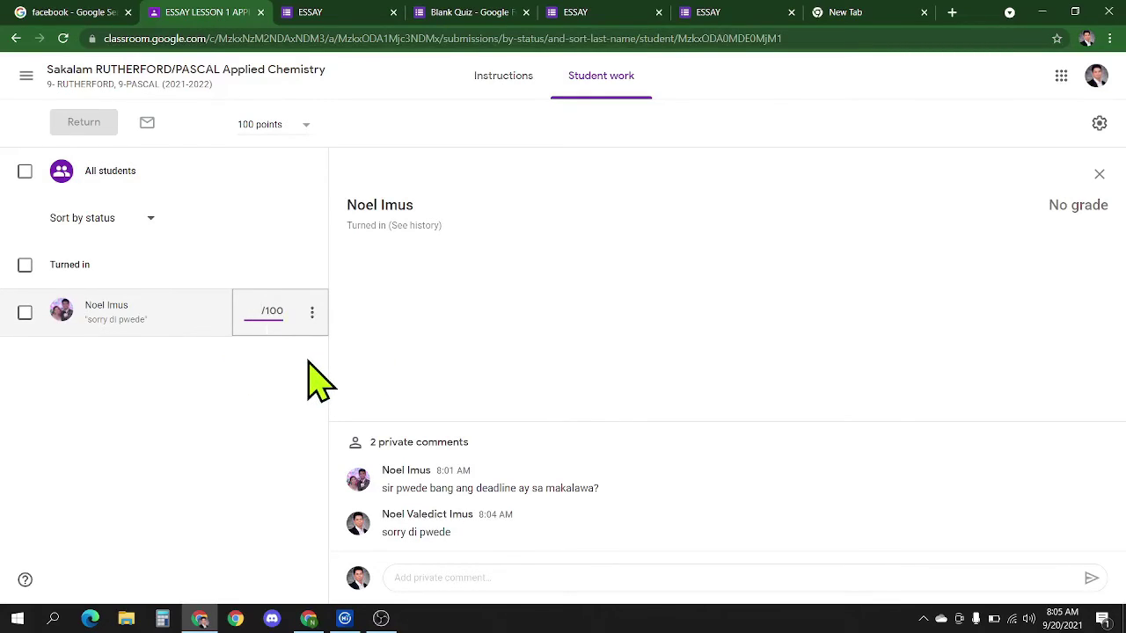
{"action": "type", "text": "89"}
{"action": "key", "text": "Return"}
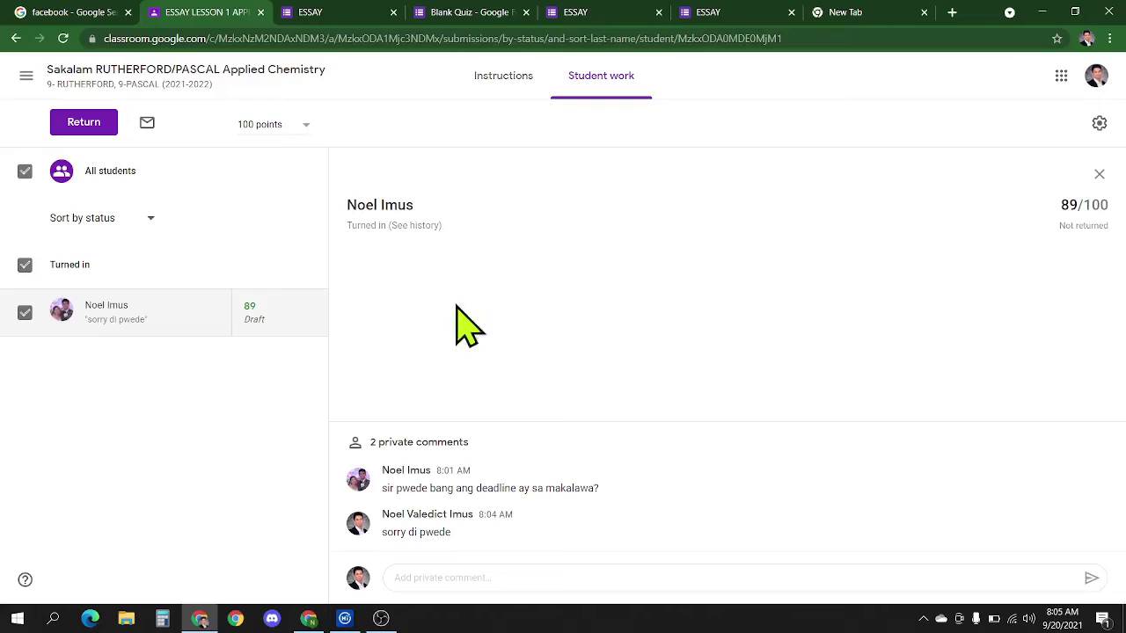
- Post the private comment "You can now look your grades - 89 nakuha mo...." on the student's submission
{"action": "left_click", "coordinate": [455, 576]}
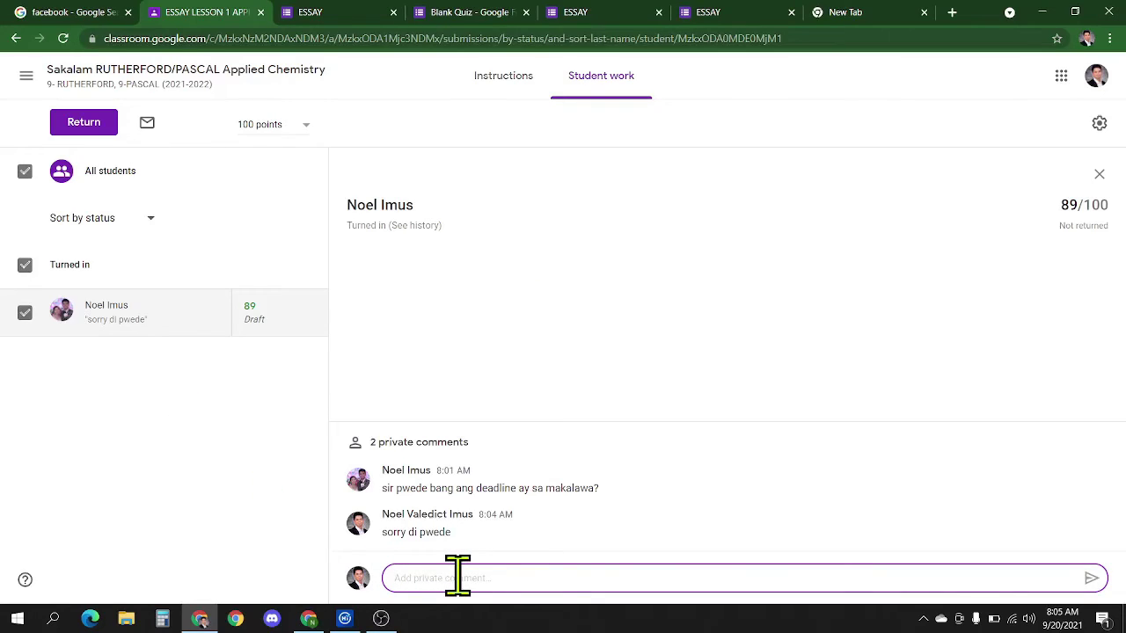
{"action": "type", "text": "You can no"}
{"action": "type", "text": "w look you"}
{"action": "type", "text": "r fo"}
{"action": "key", "text": "BackSpace"}
{"action": "key", "text": "BackSpace"}
{"action": "type", "text": "grades"}
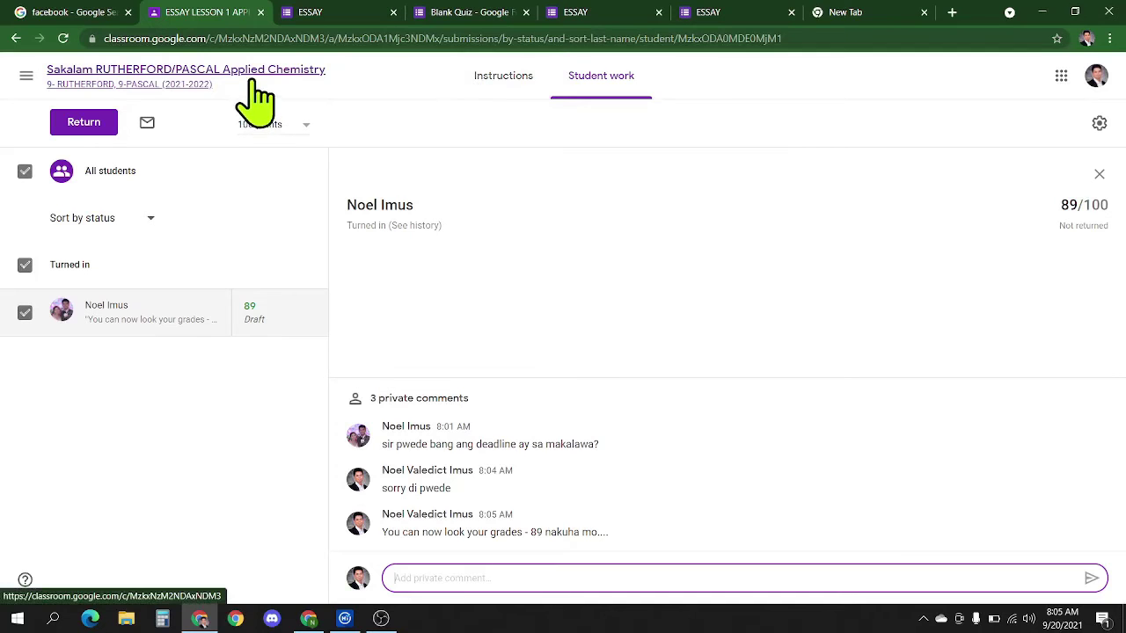
- View the grades of the Sakalam RUTHERFORD/PASCAL Applied Chemistry class and its classwork list
{"action": "left_click", "coordinate": [255, 81]}
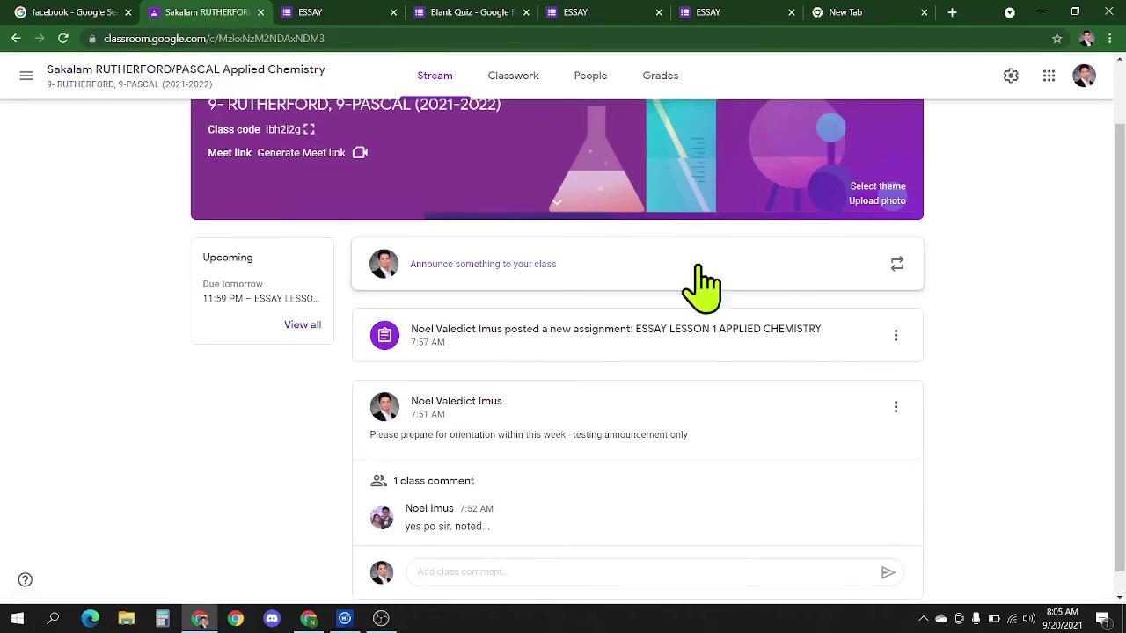
{"action": "left_click", "coordinate": [664, 78]}
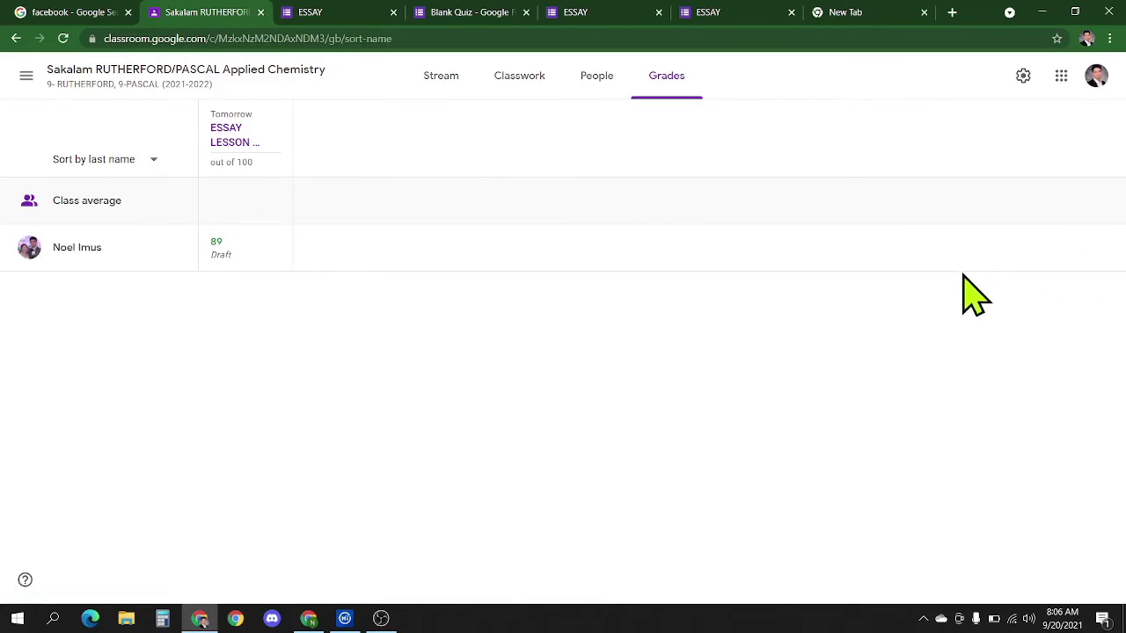
{"action": "left_click", "coordinate": [251, 70]}
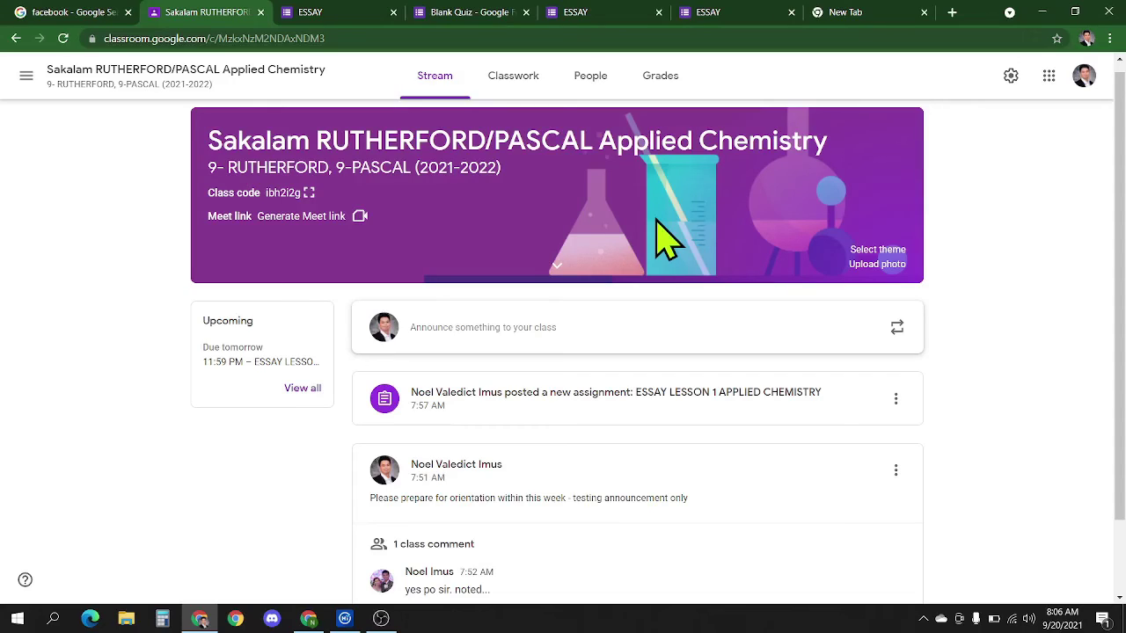
{"action": "left_click", "coordinate": [519, 76]}
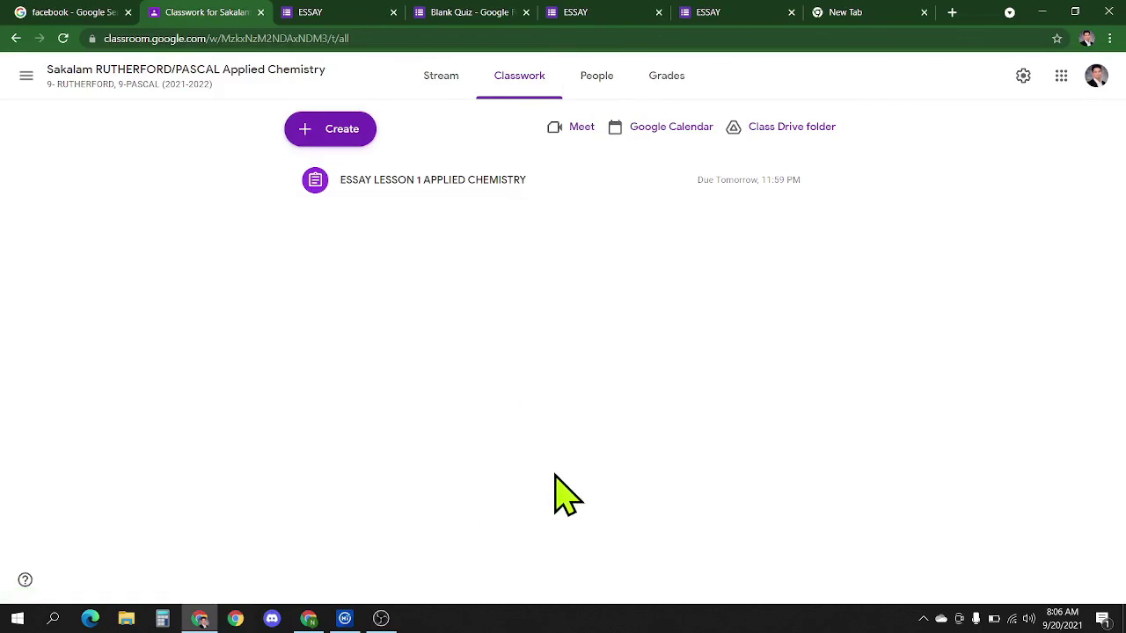
{"action": "mouse_move", "coordinate": [380, 618]}
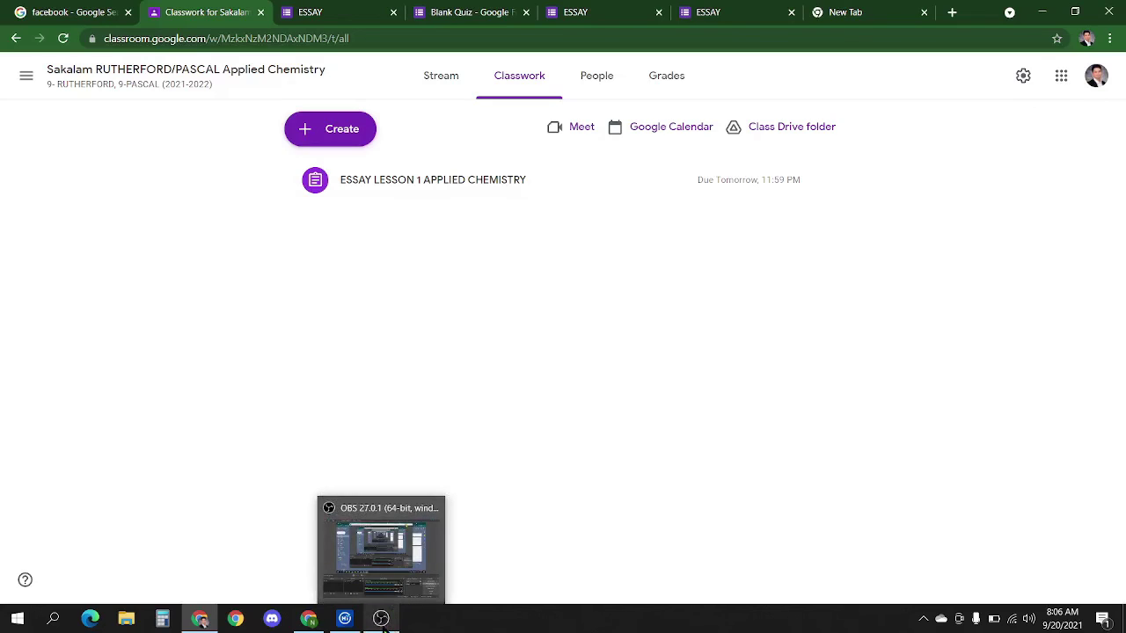
{"action": "left_click", "coordinate": [395, 557]}
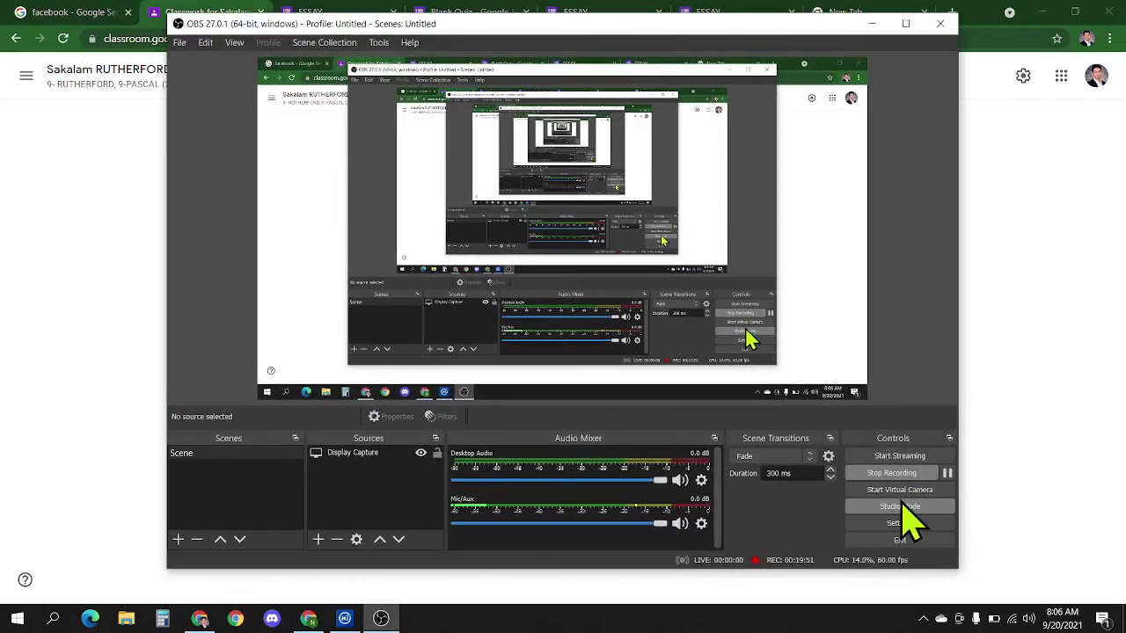